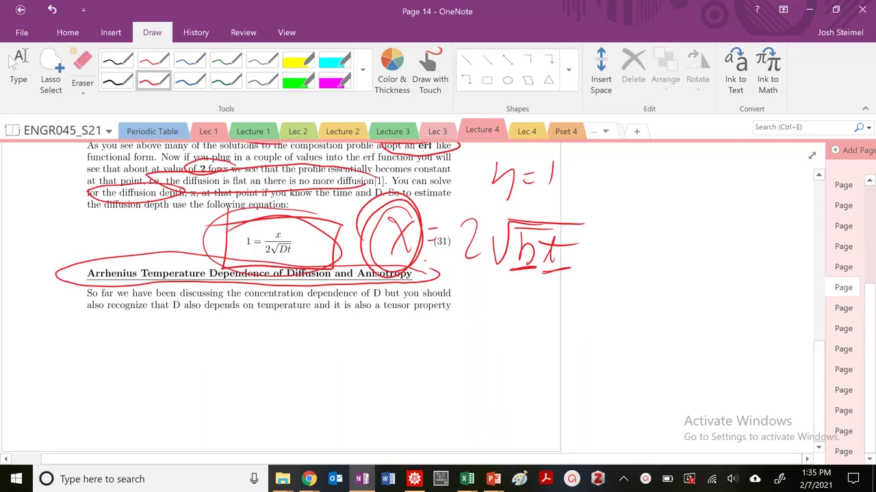
- Circle the concentration-dependence remark in red and write C(x,t) below the diffusion depth equation
mouse_move(383, 288)
mouse_down()
mouse_move(241, 288)
mouse_move(312, 314)
mouse_move(386, 298)
mouse_up()
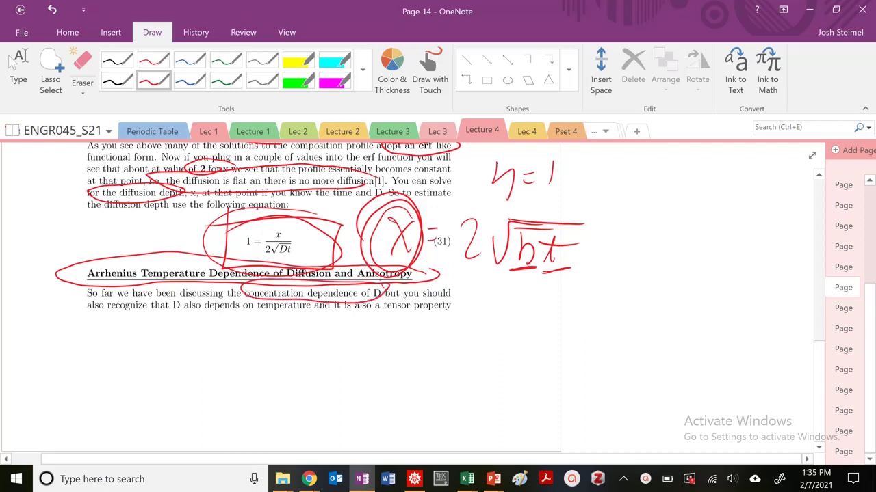
mouse_move(507, 299)
mouse_down()
mouse_move(513, 323)
mouse_move(526, 331)
mouse_up()
mouse_move(535, 321)
mouse_down()
mouse_move(549, 322)
mouse_move(557, 342)
mouse_up()
drag(579, 308, 574, 336)
mouse_move(568, 320)
mouse_down()
mouse_move(595, 317)
mouse_move(594, 357)
mouse_up()
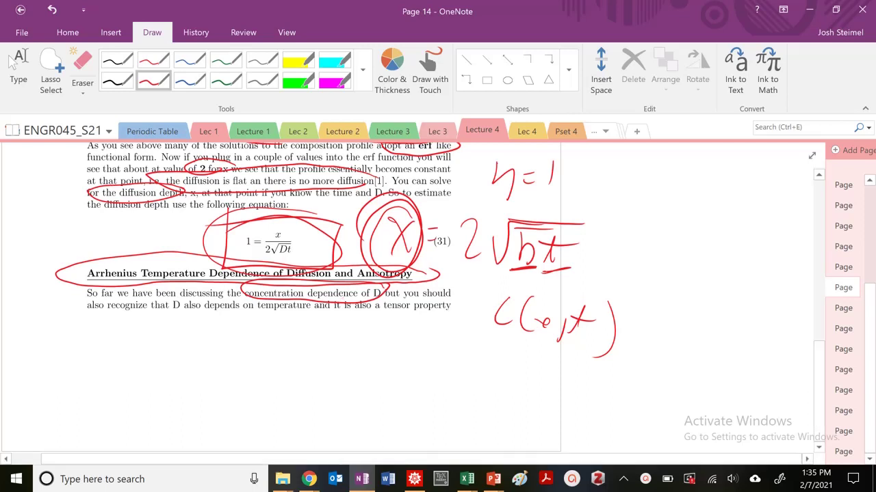
- Circle the phrase that D depends on temperature, then go to Page 15
mouse_move(317, 307)
mouse_down()
mouse_move(211, 291)
mouse_move(308, 331)
mouse_move(319, 303)
mouse_move(443, 316)
mouse_up()
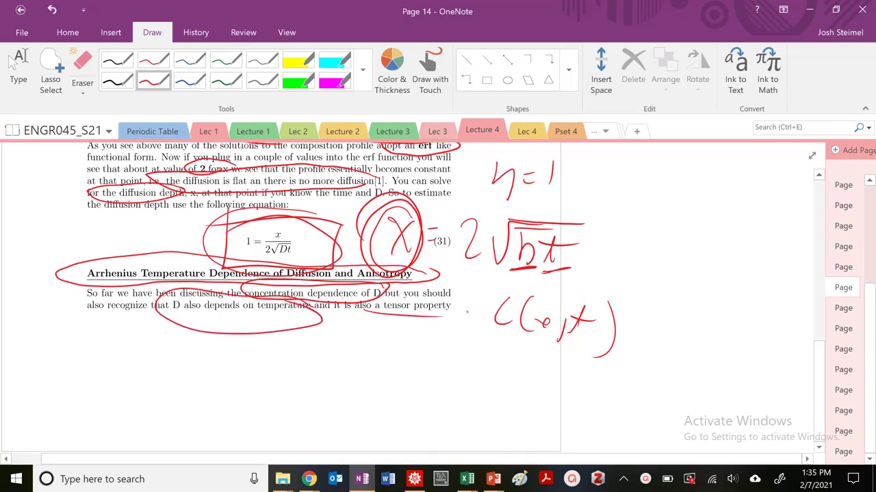
click(15, 65)
click(843, 307)
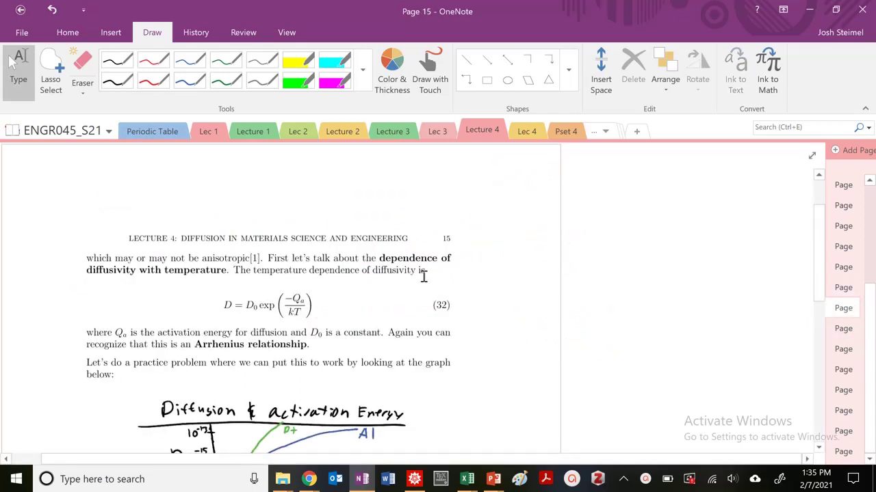
- With red ink, circle the anisotropy remark and underline the dependence of diffusivity on temperature
click(153, 80)
mouse_move(263, 245)
mouse_down()
mouse_move(240, 217)
mouse_move(87, 253)
mouse_move(88, 266)
mouse_move(215, 260)
mouse_move(247, 251)
mouse_up()
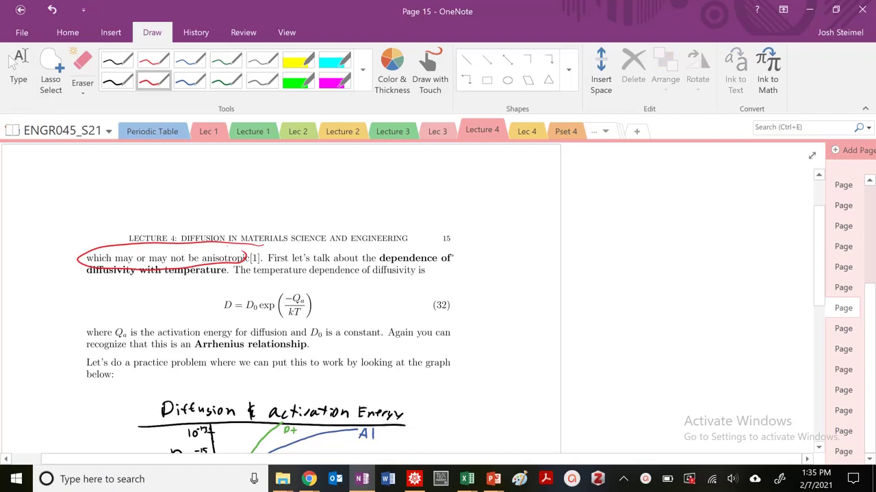
mouse_move(468, 252)
mouse_down()
mouse_move(405, 241)
mouse_move(475, 259)
mouse_up()
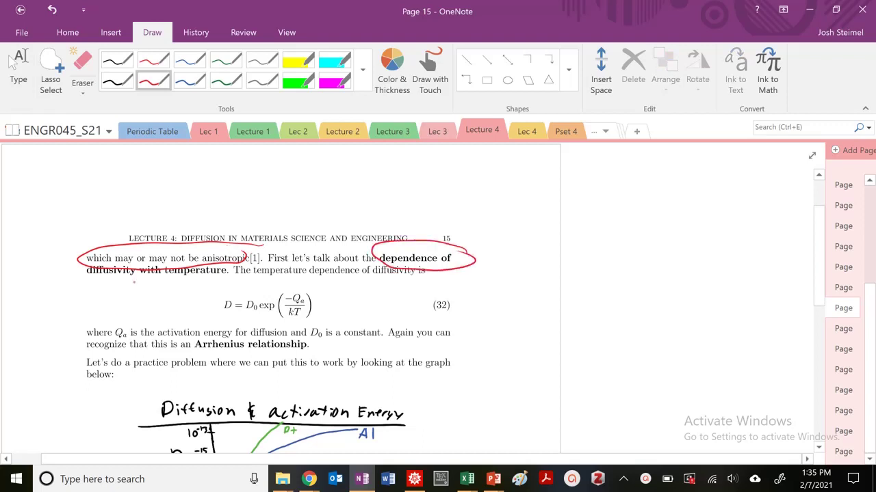
mouse_move(73, 278)
mouse_down()
mouse_move(120, 286)
mouse_move(228, 276)
mouse_up()
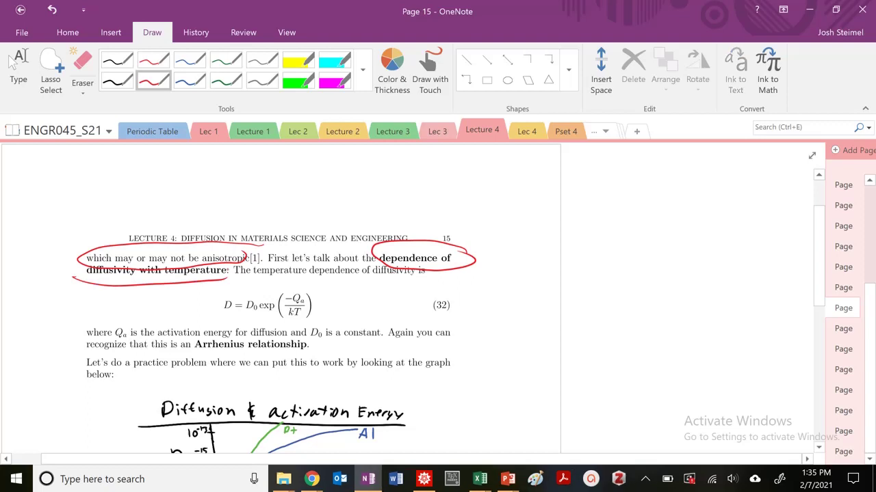
- Circle D = D0 exp(-Qa/kT), the Arrhenius relationship and D0, arrowing Qa to its definition
mouse_move(337, 288)
mouse_down()
mouse_move(228, 288)
mouse_move(194, 319)
mouse_move(293, 326)
mouse_move(344, 315)
mouse_move(293, 280)
mouse_up()
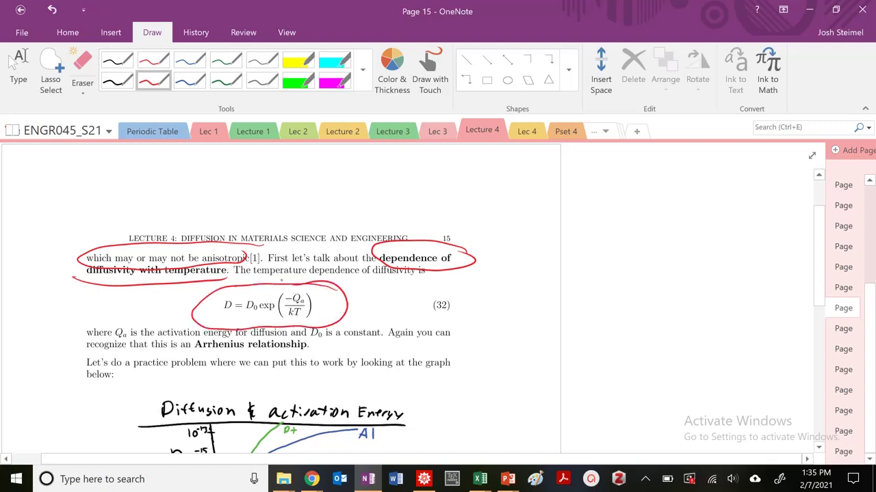
mouse_move(315, 340)
mouse_down()
mouse_move(212, 356)
mouse_move(316, 345)
mouse_up()
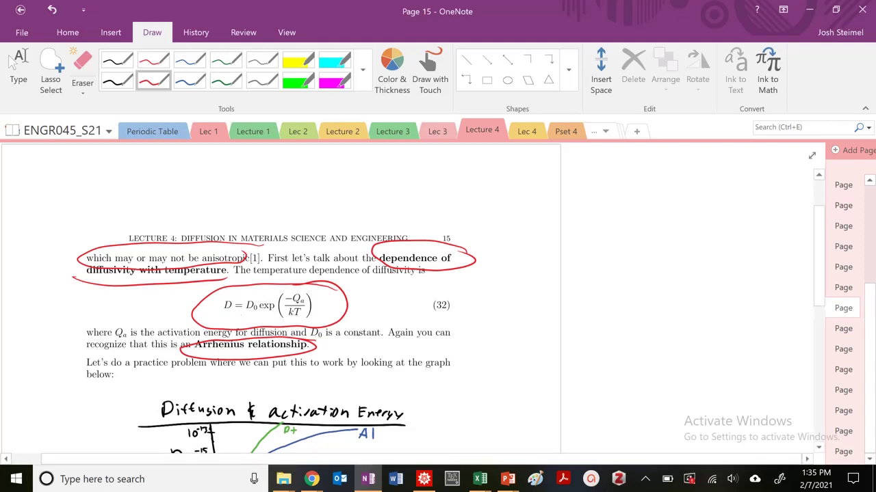
mouse_move(352, 320)
mouse_down()
mouse_move(329, 319)
mouse_move(361, 345)
mouse_move(353, 322)
mouse_up()
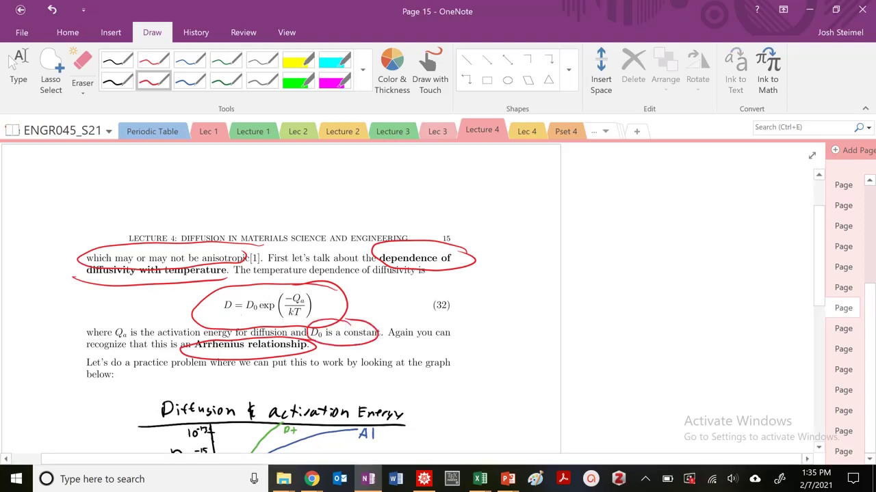
mouse_move(305, 288)
mouse_down()
mouse_move(295, 306)
mouse_move(309, 304)
mouse_move(195, 288)
mouse_move(124, 331)
mouse_up()
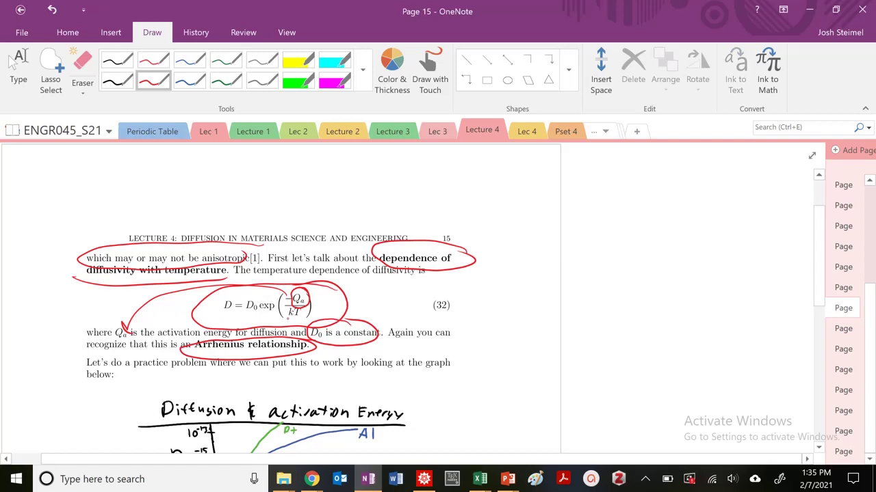
- Scroll to the graph, circle the aluminum diffusivity at 800°C question and mark 800 with a line
click(12, 63)
scroll(297, 307, down, 5)
scroll(296, 308, up, 5)
scroll(322, 301, down, 1)
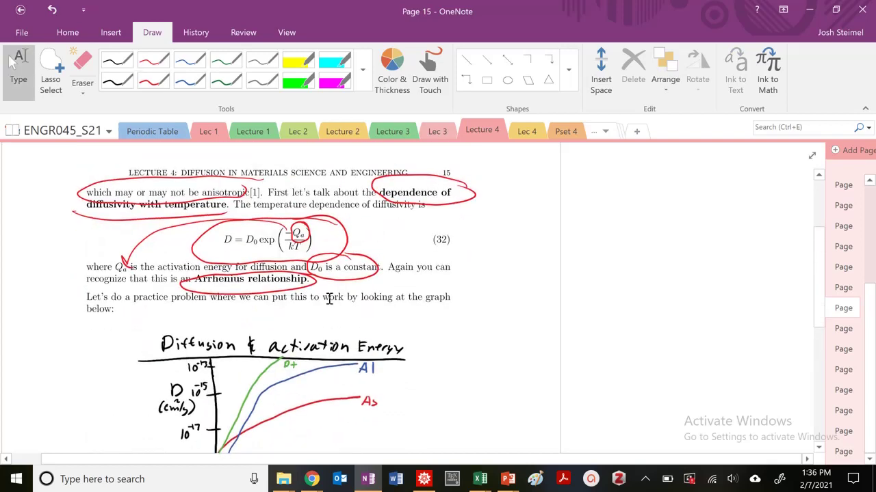
scroll(329, 299, down, 2)
scroll(335, 296, down, 1)
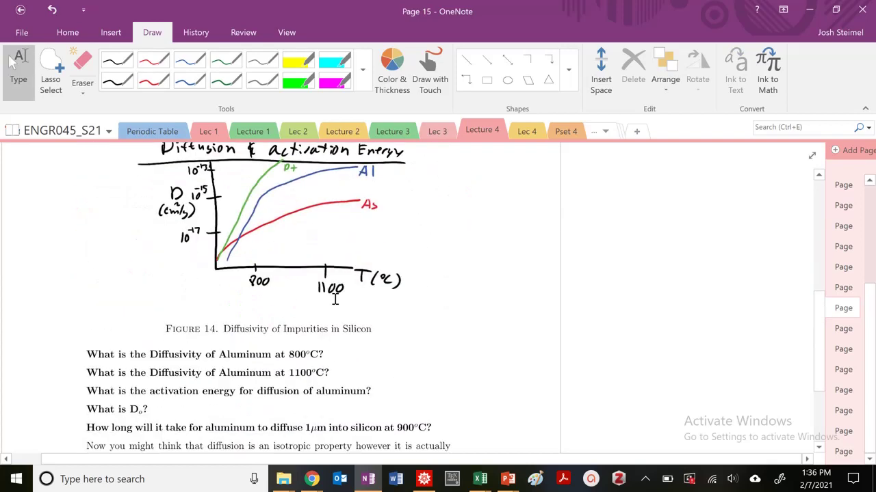
click(153, 81)
mouse_move(333, 345)
mouse_down()
mouse_move(156, 339)
mouse_move(88, 362)
mouse_move(287, 364)
mouse_move(332, 359)
mouse_up()
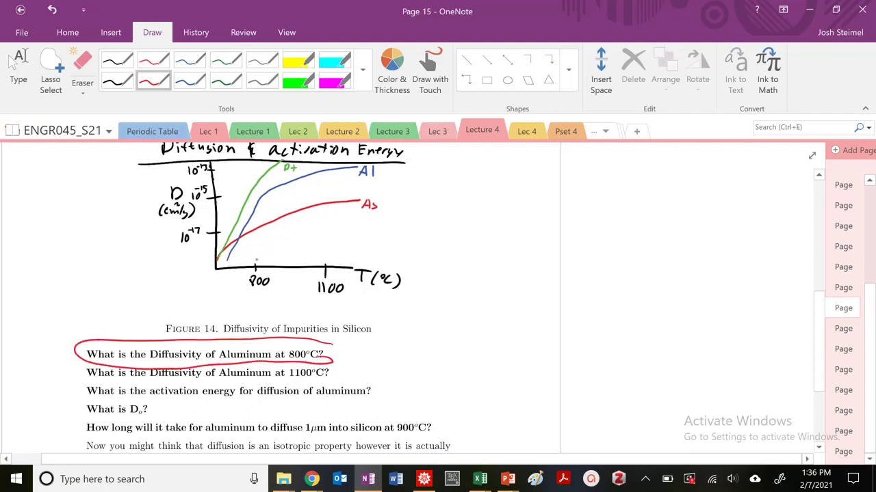
mouse_move(253, 266)
mouse_down()
mouse_move(251, 203)
mouse_move(259, 195)
mouse_move(256, 270)
mouse_up()
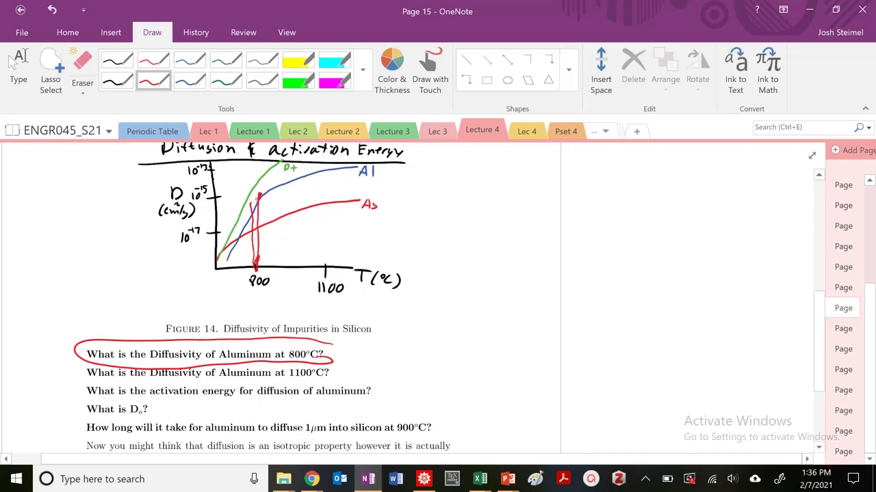
- Handwrite 'D(800°C) =' beside the graph
drag(446, 182, 450, 214)
drag(485, 183, 483, 219)
drag(506, 192, 516, 196)
mouse_move(524, 211)
mouse_down()
mouse_move(535, 193)
mouse_move(532, 219)
mouse_up()
mouse_move(546, 189)
mouse_down()
mouse_move(545, 201)
mouse_move(553, 199)
mouse_up()
drag(572, 204, 568, 217)
drag(575, 186, 568, 232)
- Complete the value as 10⁻¹⁴ m²/s
drag(591, 203, 616, 227)
drag(645, 201, 662, 191)
drag(680, 182, 683, 206)
drag(699, 179, 708, 195)
mouse_move(705, 180)
mouse_down()
mouse_move(716, 230)
mouse_move(734, 228)
mouse_up()
drag(737, 203, 760, 217)
mouse_move(703, 238)
mouse_down()
mouse_move(727, 244)
mouse_move(725, 272)
mouse_up()
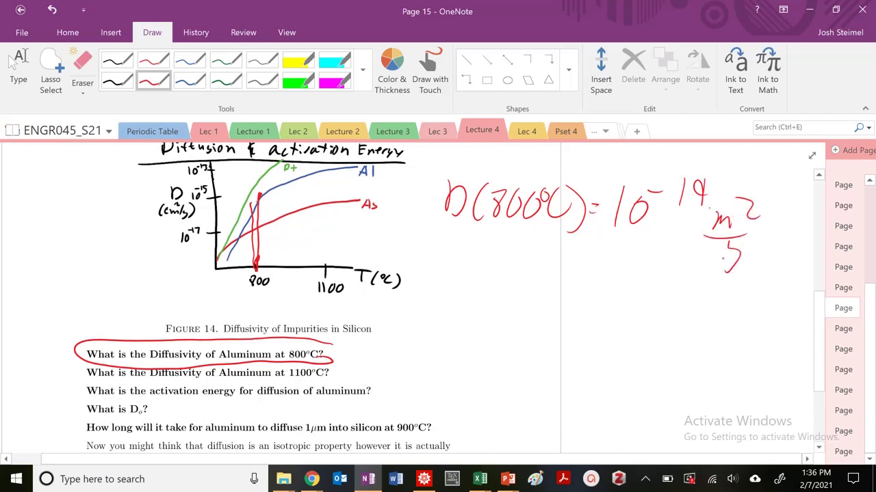
- Put the pen away and bring the Chrome window to the front
click(12, 62)
mouse_move(311, 479)
click(394, 419)
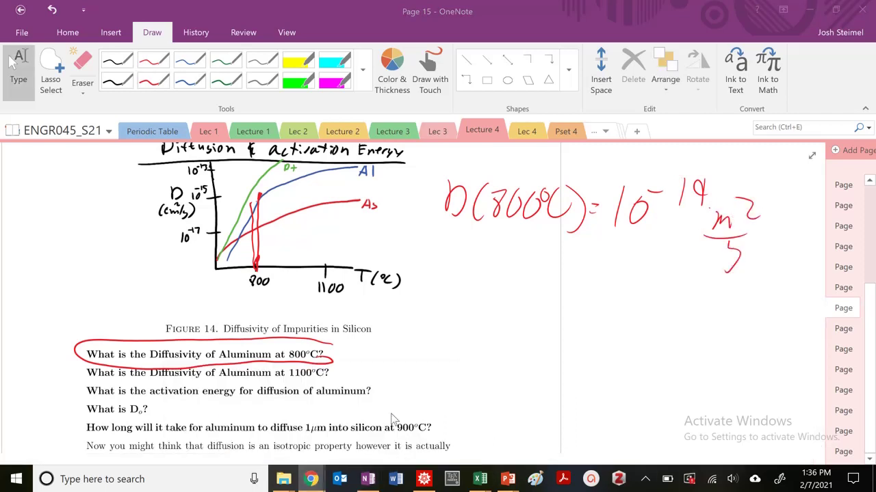
- Search '10^-15 cm^2/s to m^2/s' in Chrome, getting 1.0 × 10^-19 m^2/s, then minimize Chrome
click(357, 27)
text(10^-15)
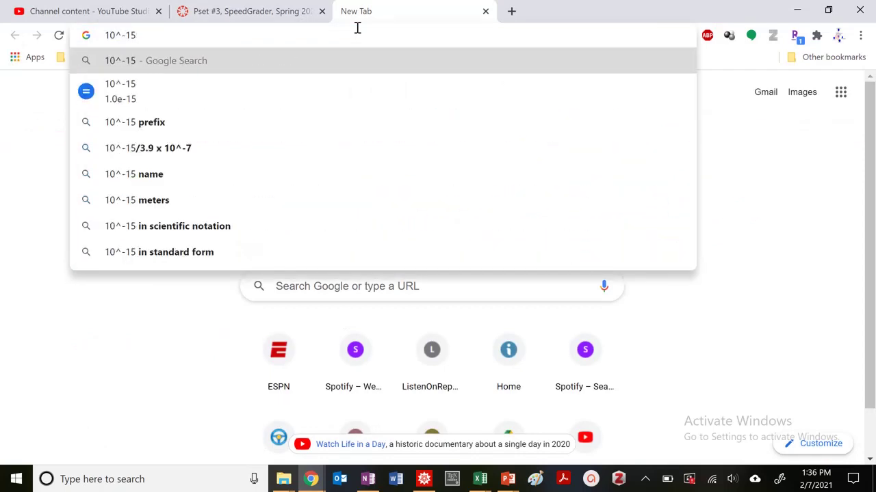
text( cm^2/s to )
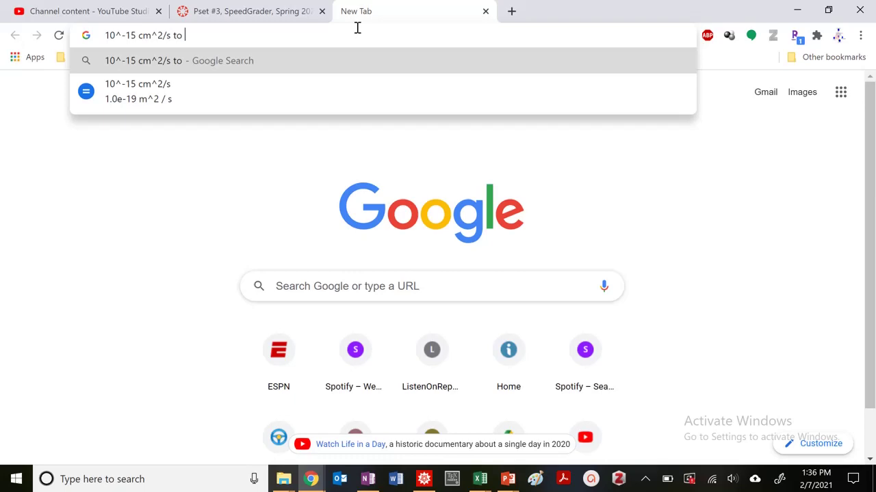
text(m^2/s)
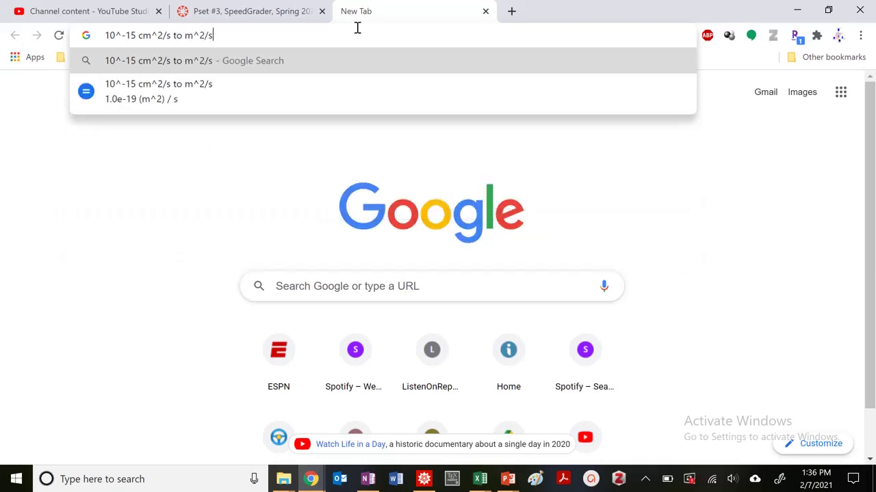
key(Return)
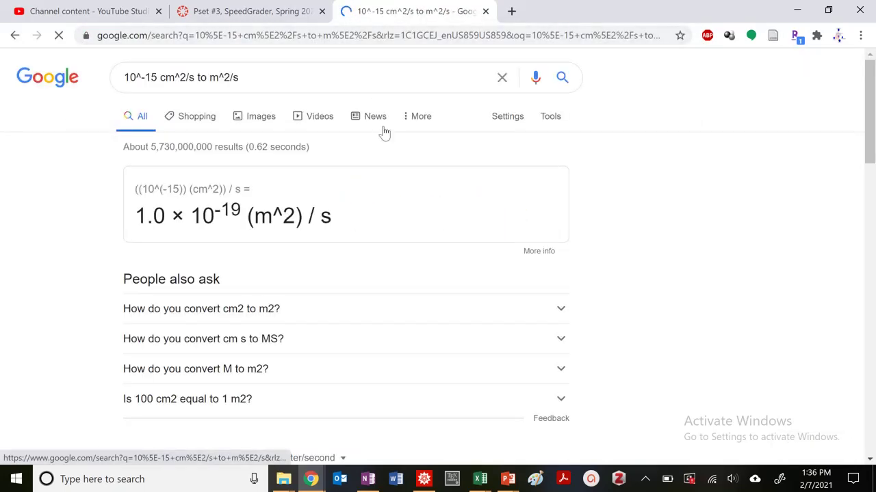
click(798, 10)
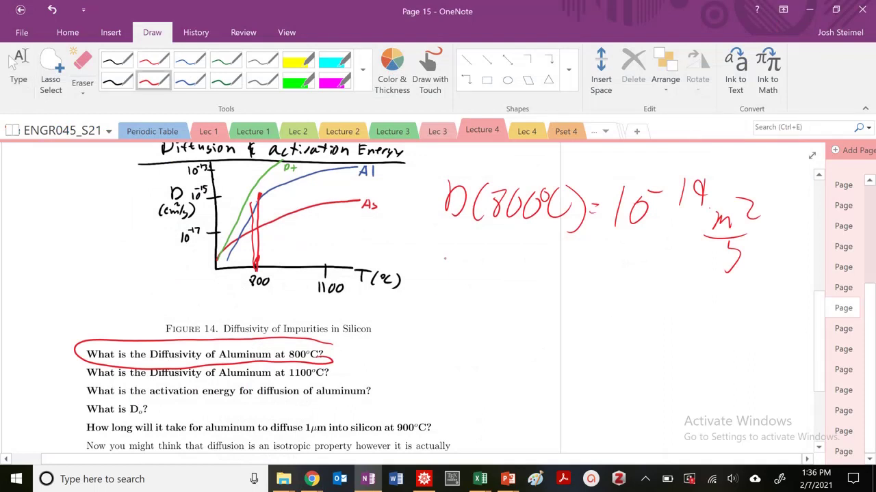
- Start a 'D(' line by the graph and write D = D0 exp(-Qa/kT) in the left margin
drag(446, 261, 449, 290)
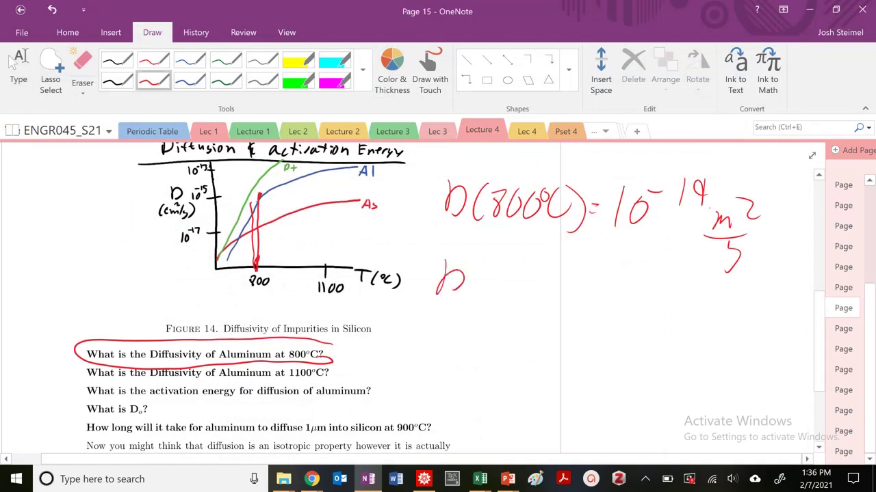
mouse_move(487, 243)
mouse_down()
mouse_move(490, 290)
mouse_move(456, 289)
mouse_up()
mouse_move(40, 258)
mouse_down()
mouse_move(43, 289)
mouse_move(78, 272)
mouse_move(84, 279)
mouse_up()
mouse_move(97, 256)
mouse_down()
mouse_move(100, 287)
mouse_move(166, 272)
mouse_move(179, 298)
mouse_up()
mouse_move(195, 257)
mouse_down()
mouse_move(192, 307)
mouse_move(203, 279)
mouse_up()
mouse_move(212, 267)
mouse_down()
mouse_move(209, 286)
mouse_move(226, 274)
mouse_up()
drag(215, 275, 241, 291)
mouse_move(197, 295)
mouse_down()
mouse_move(230, 298)
mouse_move(216, 327)
mouse_up()
drag(229, 306, 230, 326)
mouse_move(236, 301)
mouse_down()
mouse_move(238, 328)
mouse_move(246, 305)
mouse_up()
drag(259, 265, 240, 346)
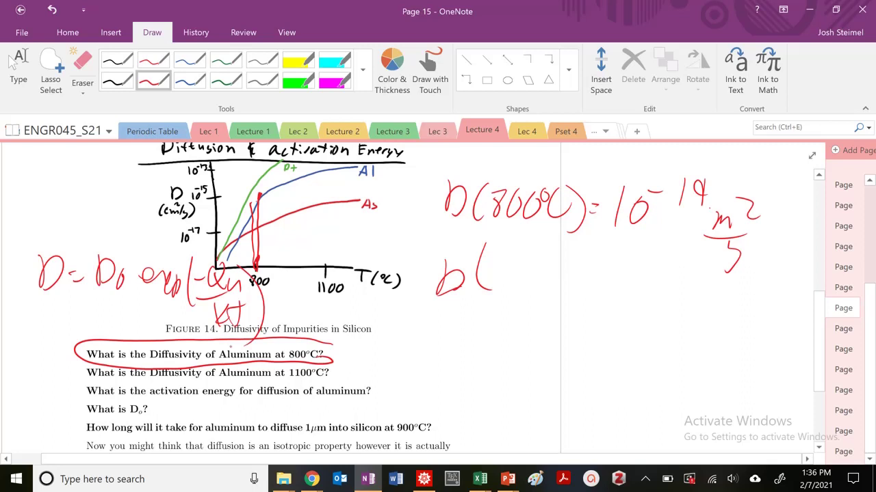
- Write 'D(1100°C) =' and mark 1100 on the graph with a vertical line
mouse_move(504, 257)
mouse_down()
mouse_move(502, 299)
mouse_move(516, 298)
mouse_up()
mouse_move(536, 269)
mouse_down()
mouse_move(531, 297)
mouse_move(538, 271)
mouse_up()
drag(555, 271, 566, 265)
drag(591, 270, 593, 315)
drag(621, 281, 631, 279)
drag(615, 292, 624, 290)
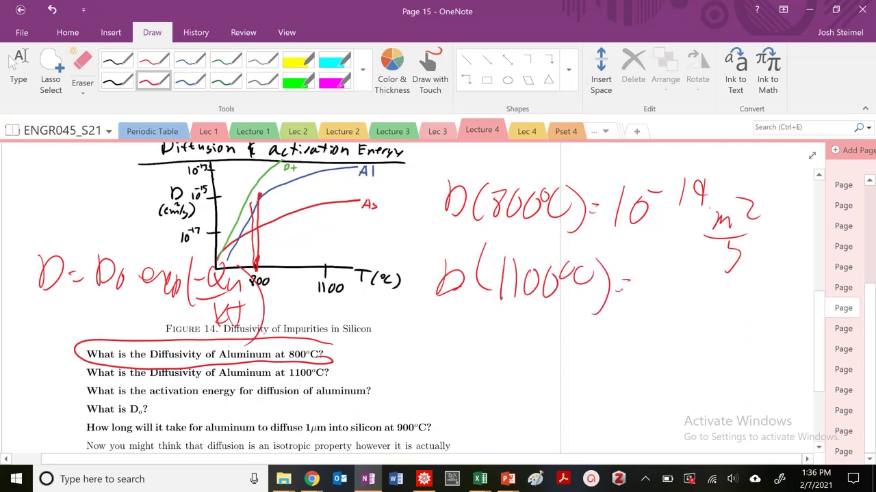
drag(329, 271, 327, 176)
- Add the value 10⁻¹⁷ m²/s and circle the activation-energy question
drag(648, 274, 646, 302)
mouse_move(673, 283)
mouse_down()
mouse_move(665, 304)
mouse_move(689, 265)
mouse_move(705, 283)
mouse_up()
mouse_move(716, 287)
mouse_down()
mouse_move(719, 302)
mouse_move(729, 302)
mouse_up()
mouse_move(741, 279)
mouse_down()
mouse_move(748, 294)
mouse_move(763, 296)
mouse_up()
drag(701, 321, 745, 310)
drag(739, 326, 732, 344)
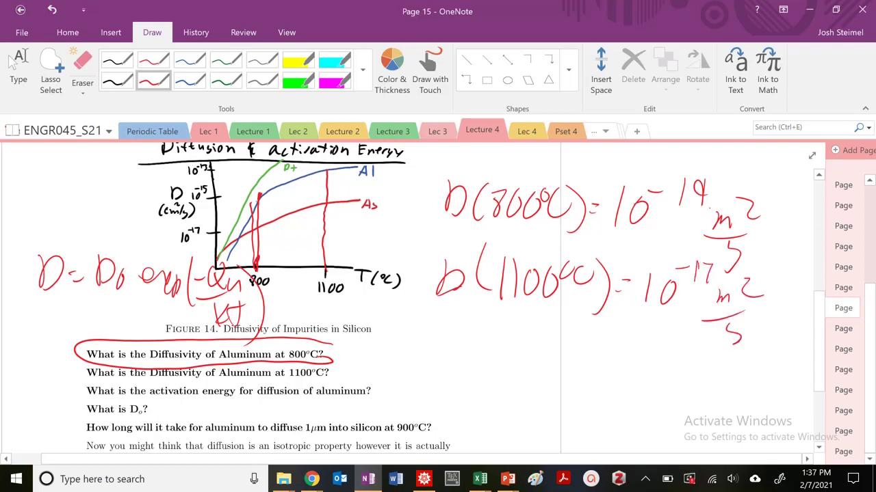
mouse_move(397, 381)
mouse_down()
mouse_move(59, 399)
mouse_move(425, 388)
mouse_move(390, 385)
mouse_up()
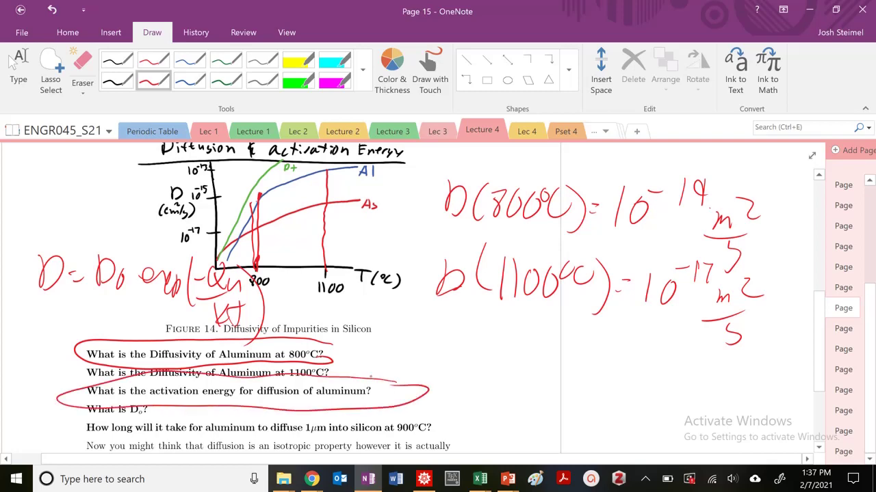
- Underline the D(800°C) and D(1100°C) results in red ink
click(13, 62)
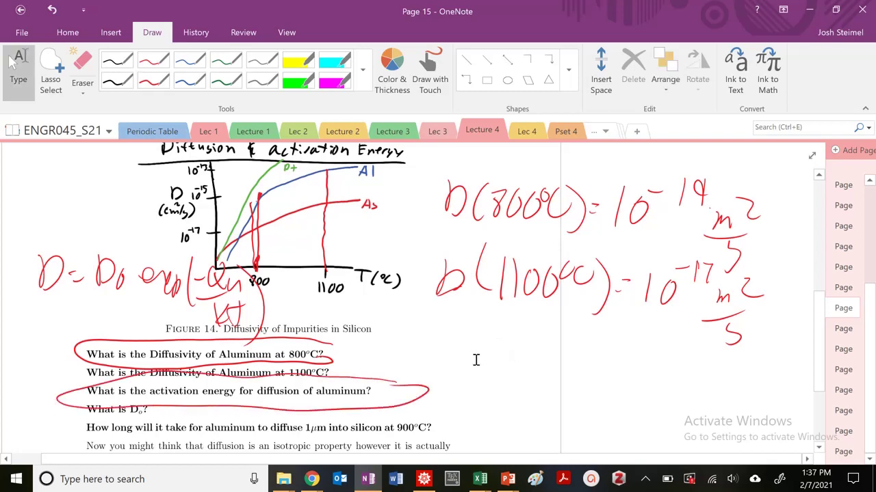
scroll(478, 354, down, 1)
scroll(477, 354, up, 1)
click(153, 81)
drag(428, 230, 582, 233)
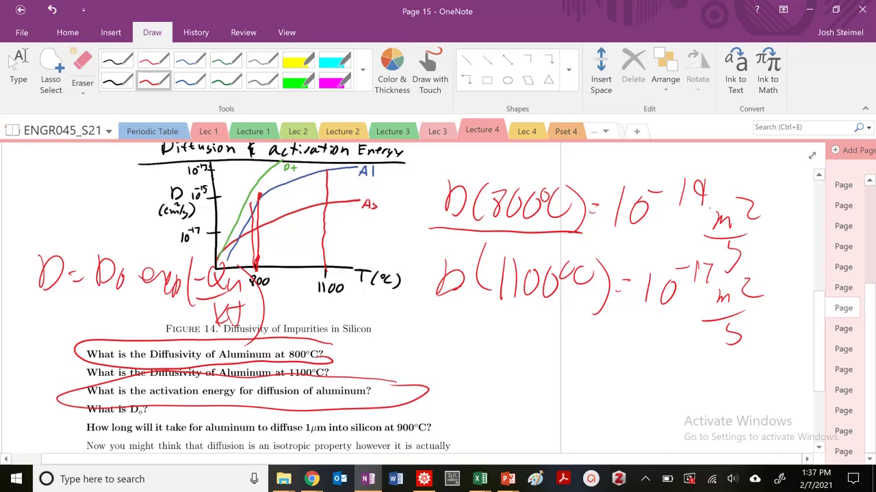
drag(419, 303, 592, 311)
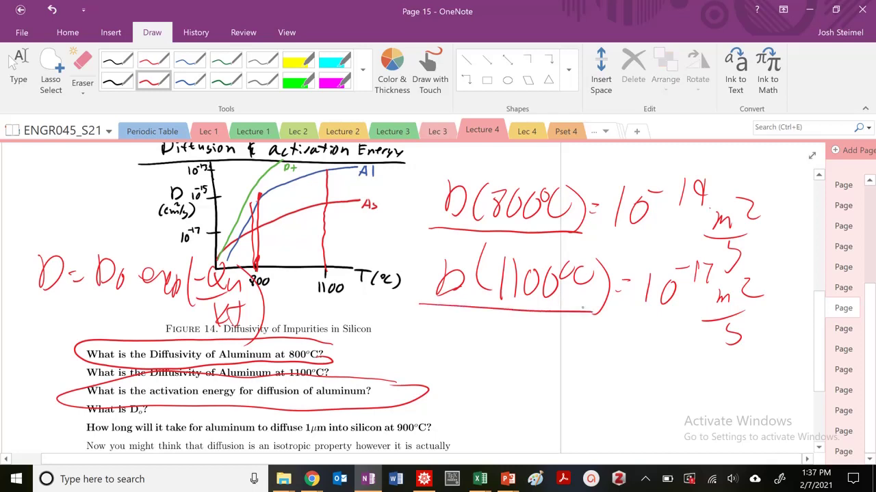
- Handwrite D(1100°C) as the numerator of the ratio below the results
drag(462, 353, 464, 389)
mouse_move(465, 355)
mouse_down()
mouse_move(483, 377)
mouse_move(466, 388)
mouse_up()
mouse_move(505, 355)
mouse_down()
mouse_move(495, 388)
mouse_move(517, 390)
mouse_up()
mouse_move(539, 362)
mouse_down()
mouse_move(525, 390)
mouse_move(545, 364)
mouse_move(575, 356)
mouse_move(595, 380)
mouse_up()
click(592, 356)
mouse_move(613, 347)
mouse_down()
mouse_move(615, 394)
mouse_move(441, 405)
mouse_up()
- Draw the fraction bar and write D(800°C) as the denominator
drag(473, 409, 472, 439)
mouse_move(504, 419)
mouse_down()
mouse_move(517, 415)
mouse_move(511, 447)
mouse_up()
drag(532, 424, 536, 425)
mouse_move(554, 424)
mouse_down()
mouse_move(564, 413)
mouse_move(576, 436)
mouse_up()
drag(518, 410, 506, 445)
drag(581, 408, 579, 450)
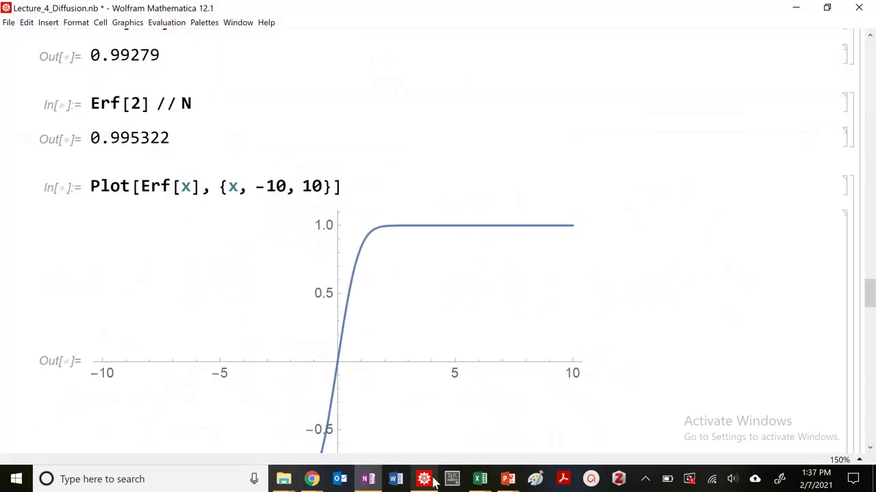
- In Mathematica, evaluate the Boltzmann constant k and the Arrhenius diffusivity d definitions
click(423, 479)
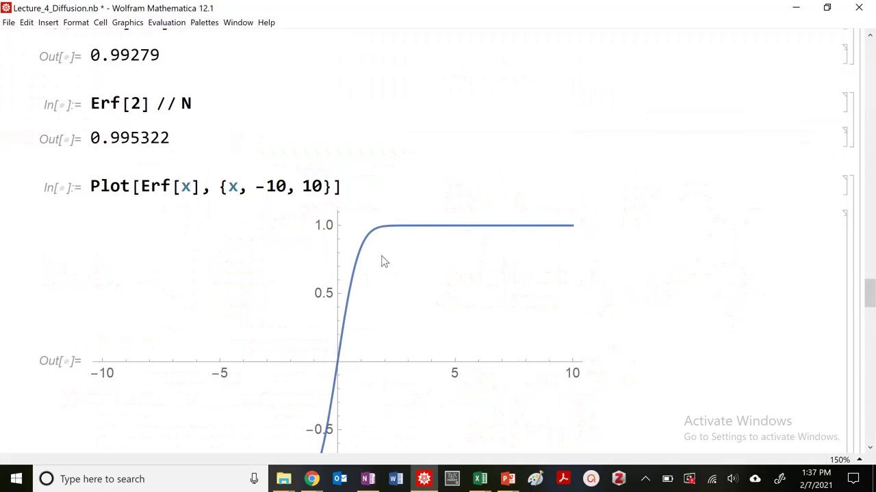
scroll(430, 287, down, 15)
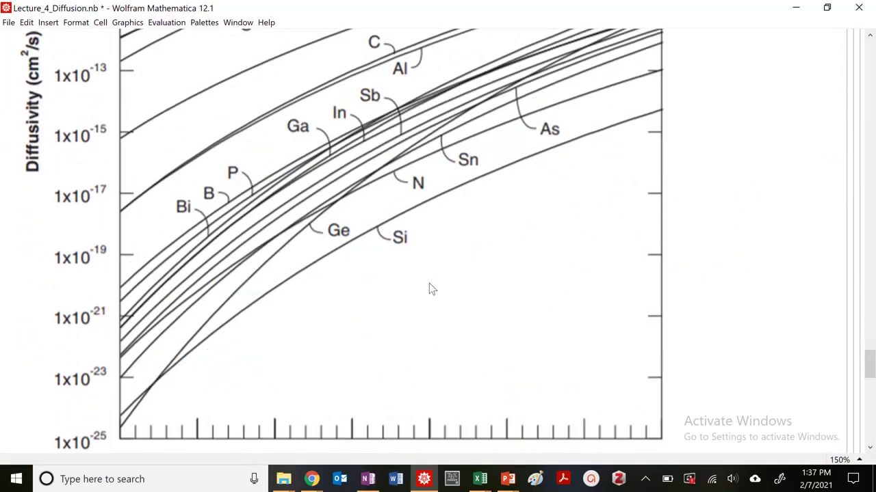
scroll(428, 289, down, 4)
click(216, 297)
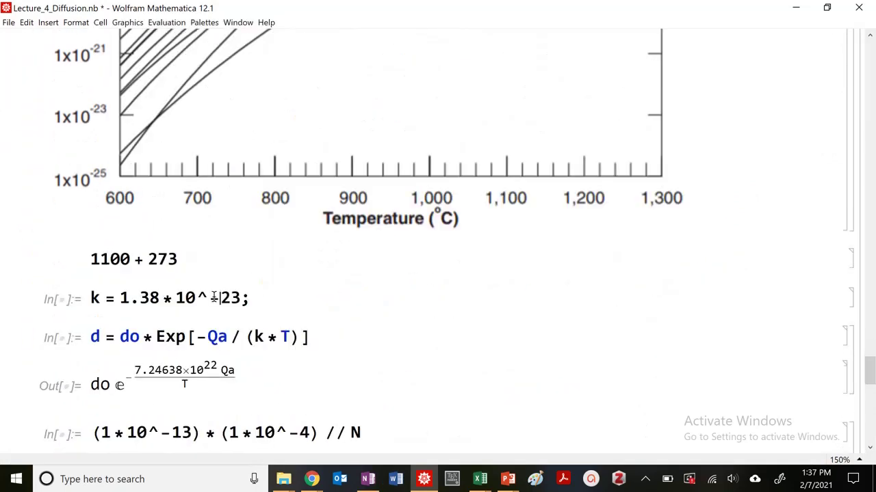
key(shift+Return)
scroll(230, 248, down, 2)
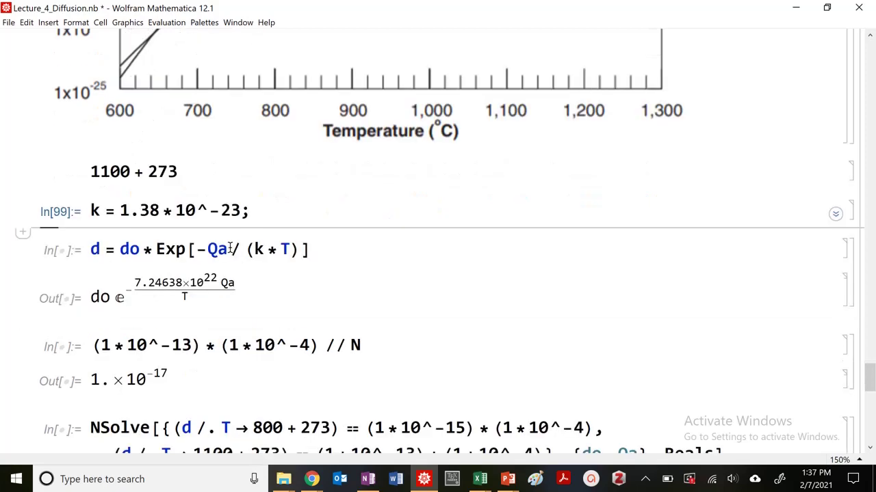
click(190, 249)
key(shift+Return)
scroll(186, 251, down, 2)
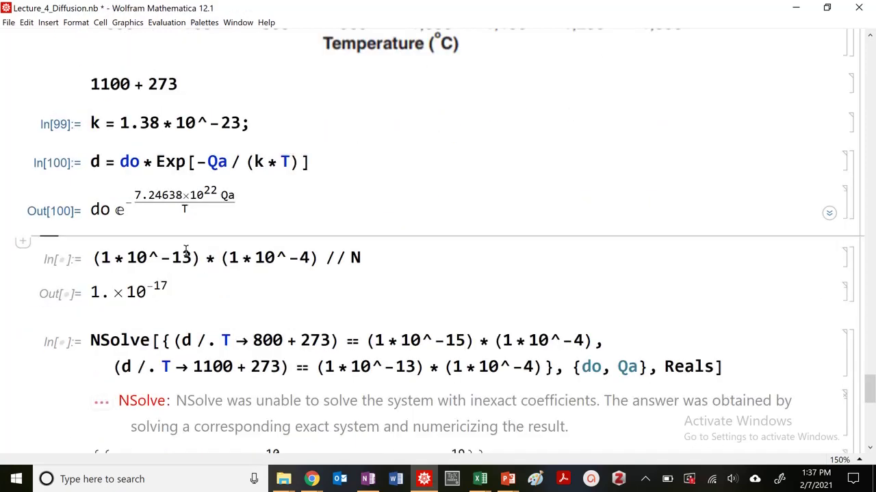
scroll(186, 252, down, 2)
- Copy the NSolve expression into a new input cell above the original
triple_click(255, 255)
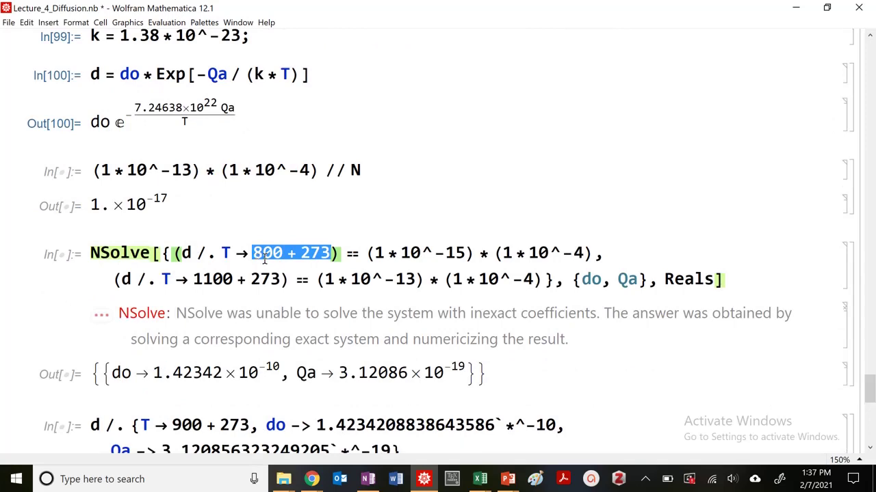
double_click(165, 254)
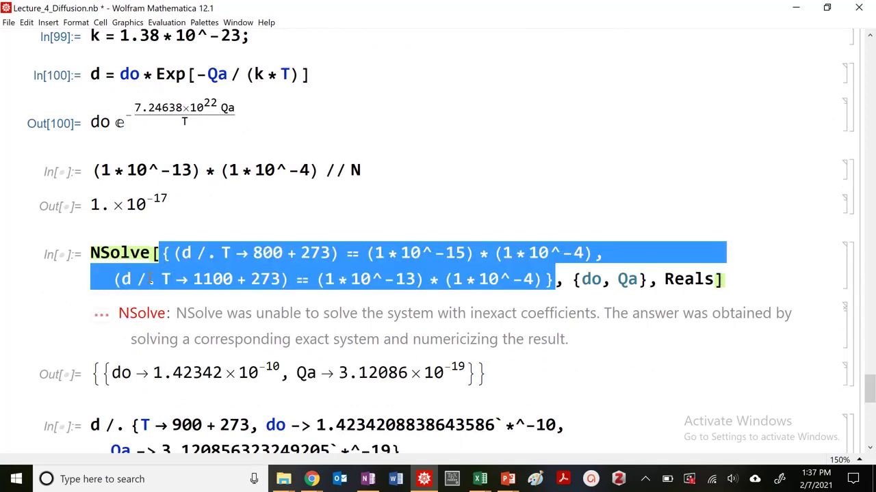
scroll(175, 311, down, 2)
scroll(175, 311, down, 5)
scroll(179, 231, up, 7)
double_click(124, 259)
double_click(123, 259)
key(ctrl+c)
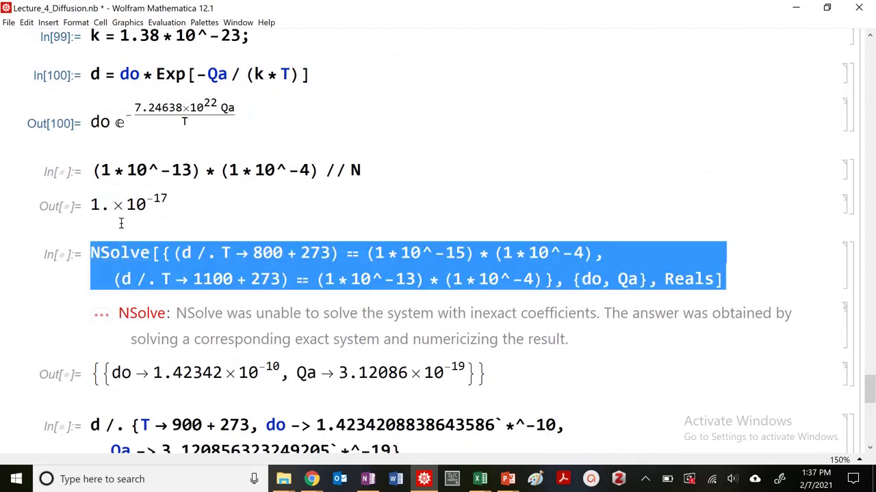
click(120, 225)
key(ctrl+v)
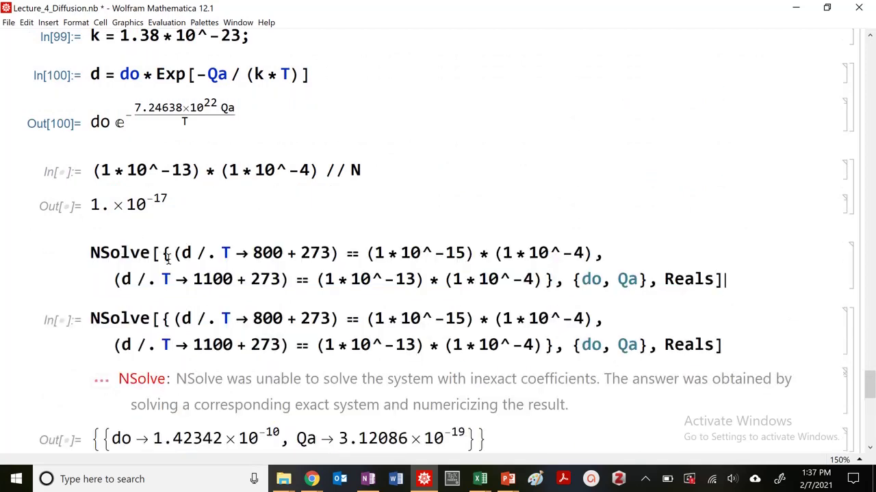
- In the 800+273 equation, change 1*10^-15 to 1*10^-19 and delete the *(1*10^-4) factor
double_click(115, 279)
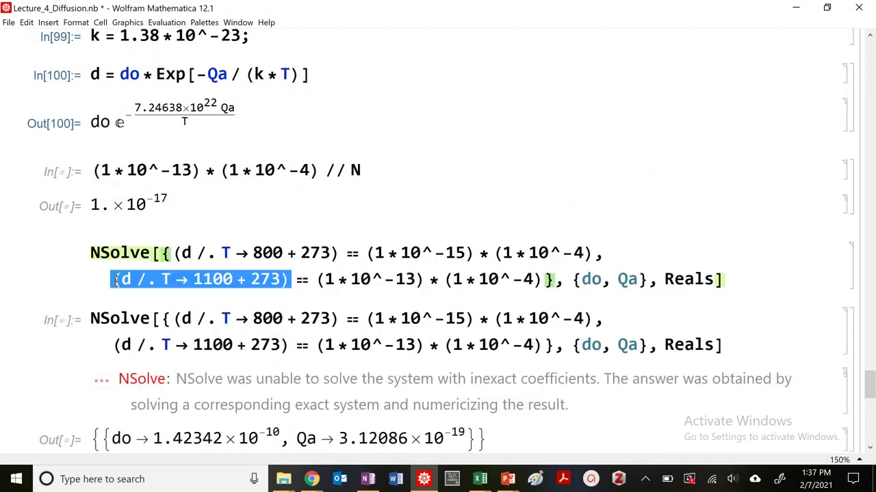
double_click(176, 253)
click(202, 254)
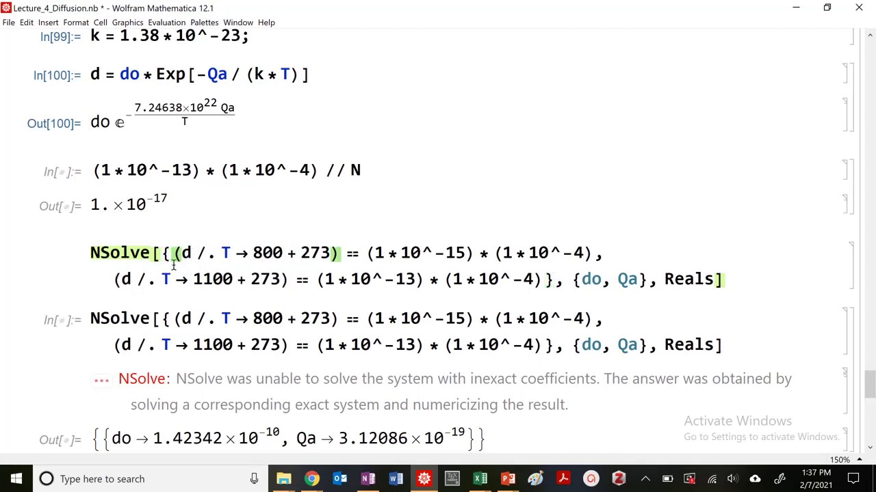
drag(172, 254, 342, 253)
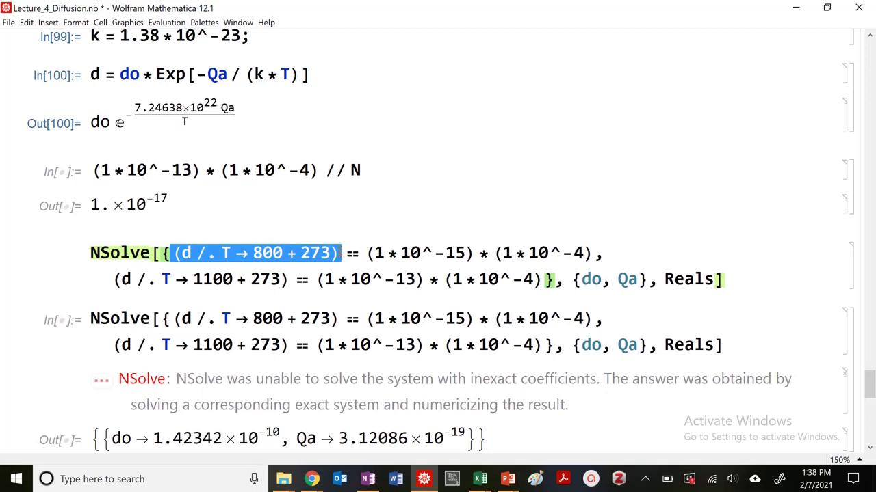
click(439, 253)
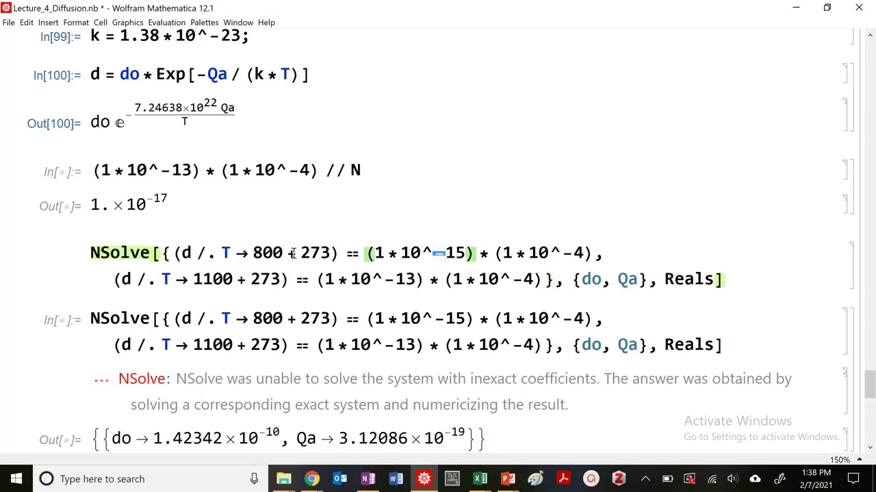
click(387, 253)
drag(465, 254, 453, 254)
text(9)
drag(597, 253, 477, 253)
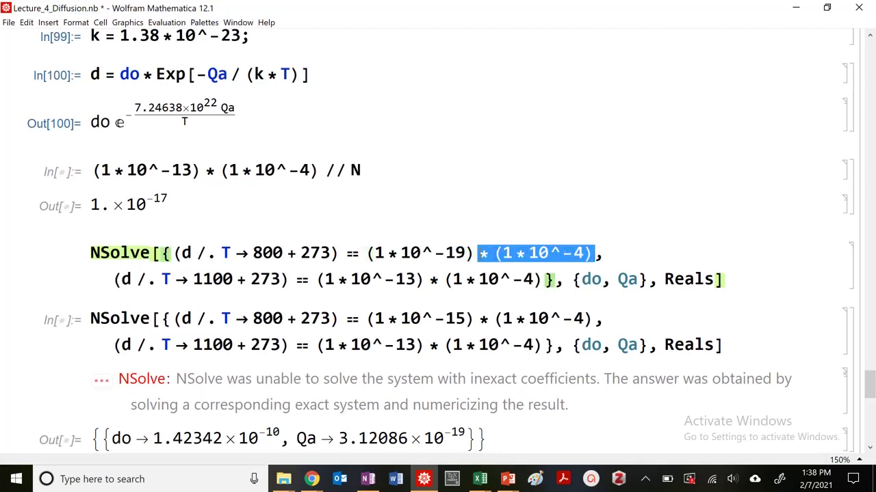
key(BackSpace)
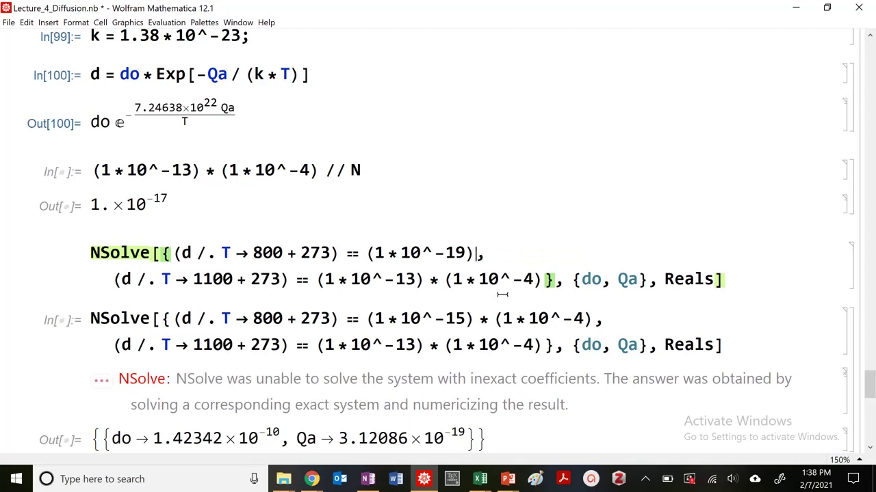
- In the 1100+273 equation, change the exponent to -17 and remove the *(1*10^-4) factor
scroll(100, 267, up, 5)
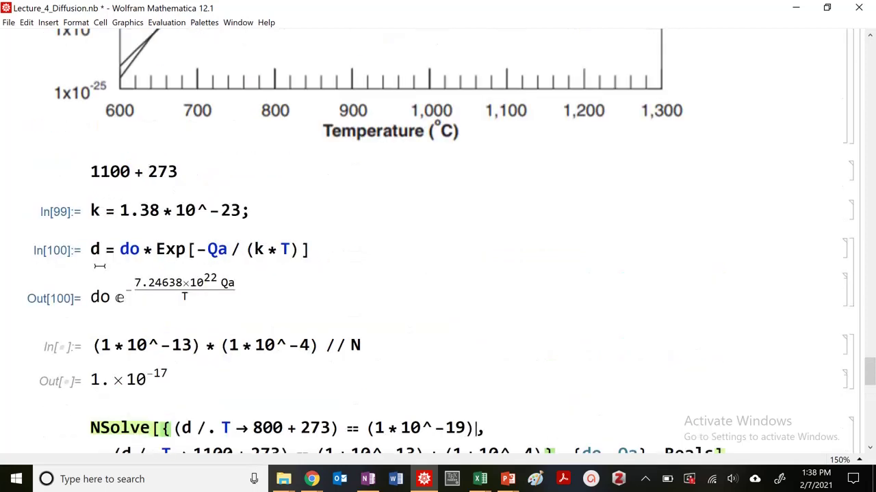
click(107, 250)
double_click(108, 251)
scroll(228, 390, down, 2)
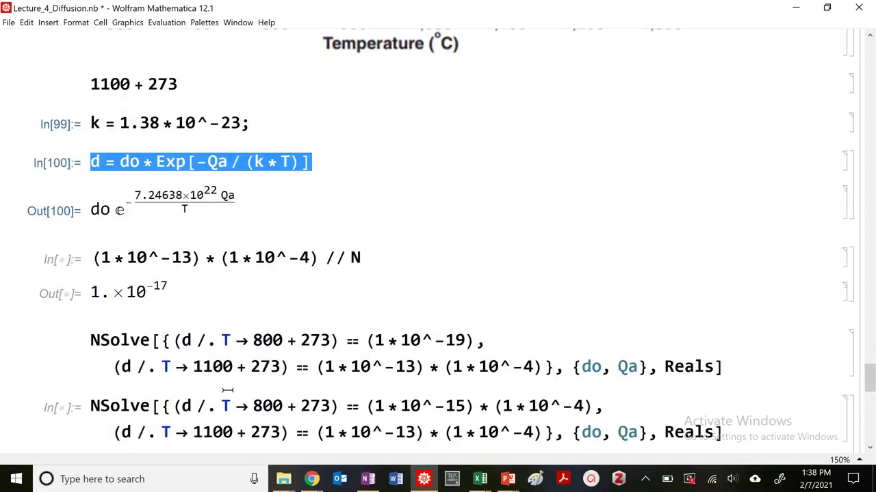
double_click(281, 340)
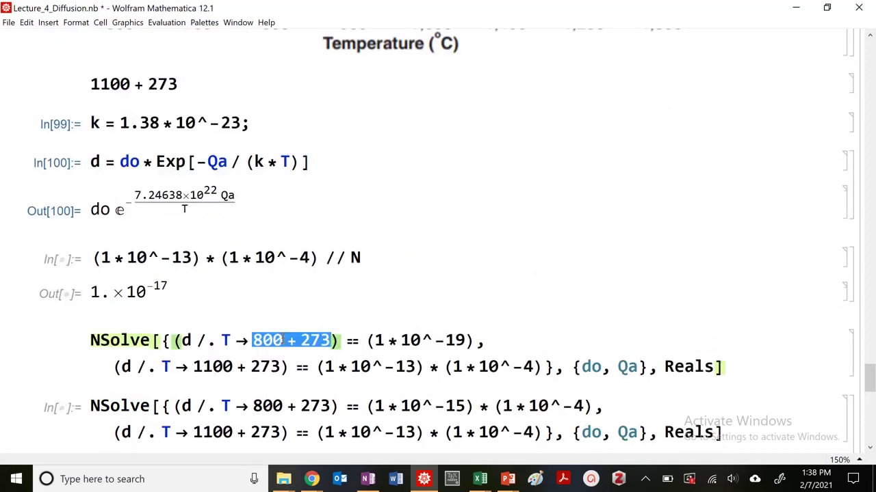
click(409, 340)
double_click(409, 340)
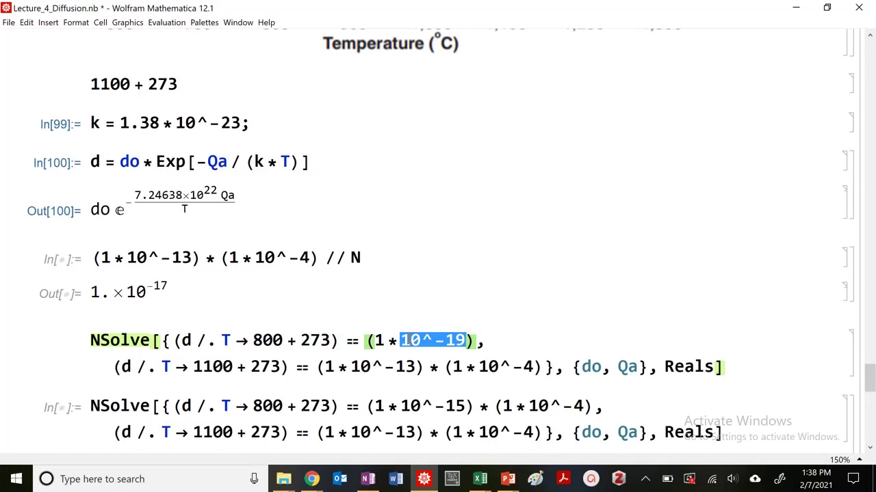
click(409, 340)
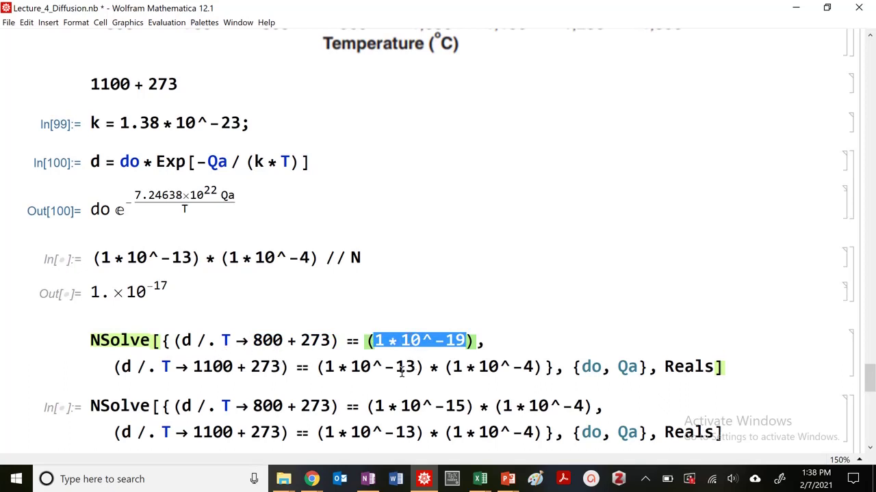
drag(405, 367, 540, 367)
text(7)
key(BackSpace)
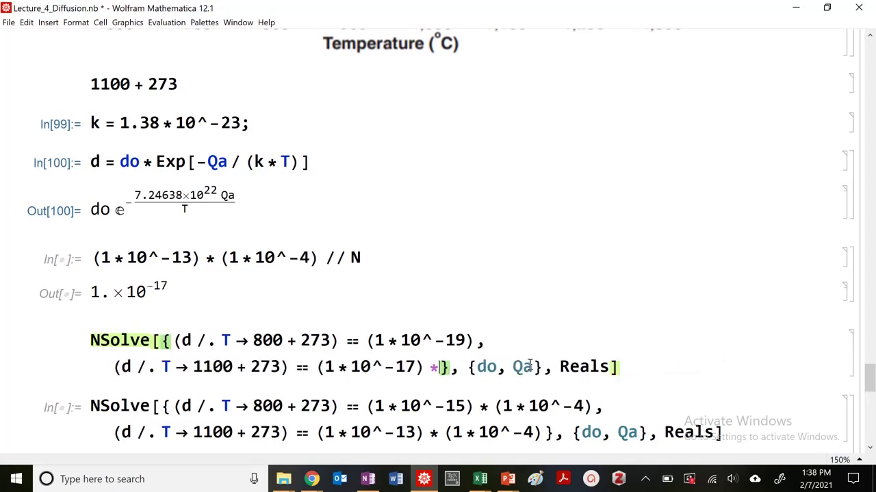
key(BackSpace)
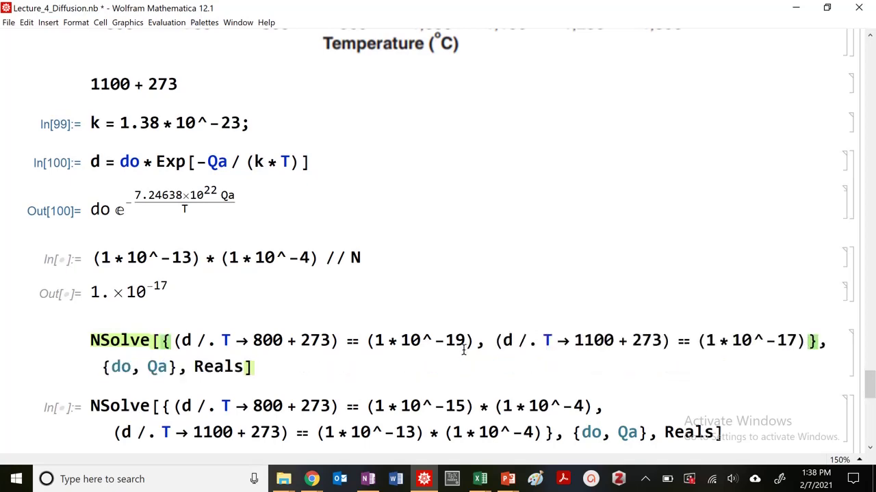
scroll(463, 344, down, 2)
click(285, 285)
- Evaluate the edited NSolve cell and inspect its rules do → 1.42342×10^-10 and Qa → 3.12086×10^-19
key(shift+Return)
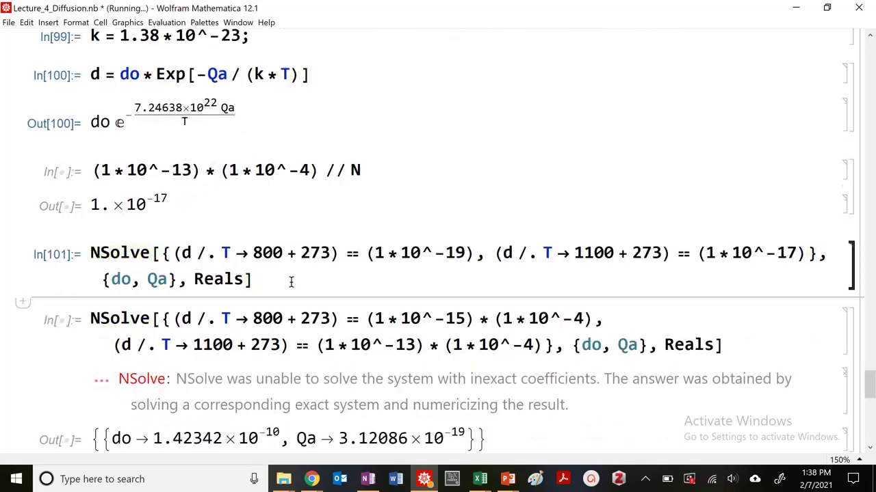
scroll(265, 303, down, 4)
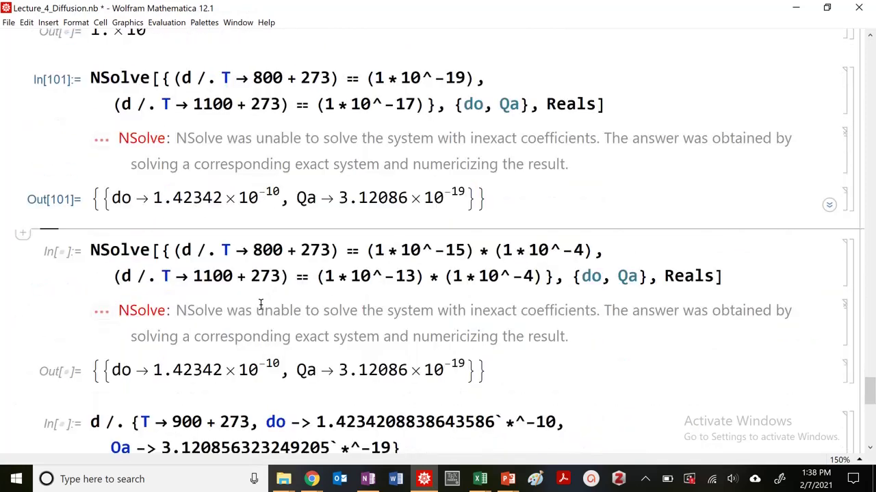
click(363, 200)
double_click(363, 199)
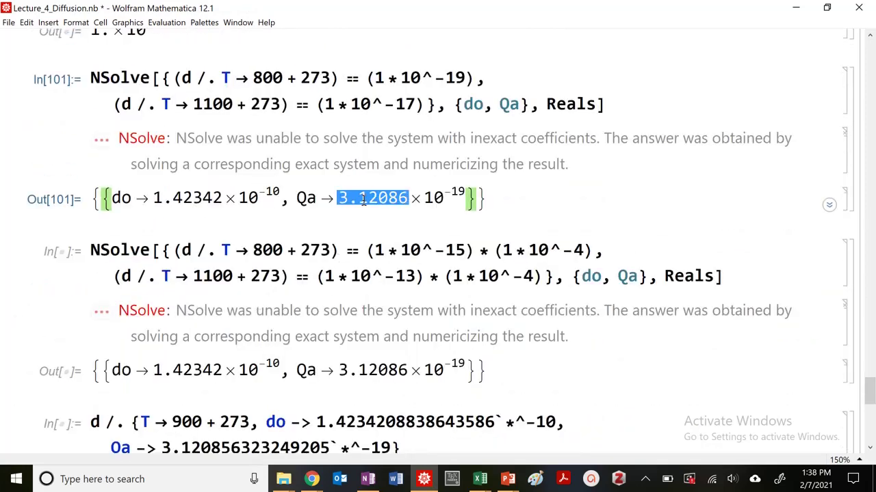
drag(363, 200, 327, 211)
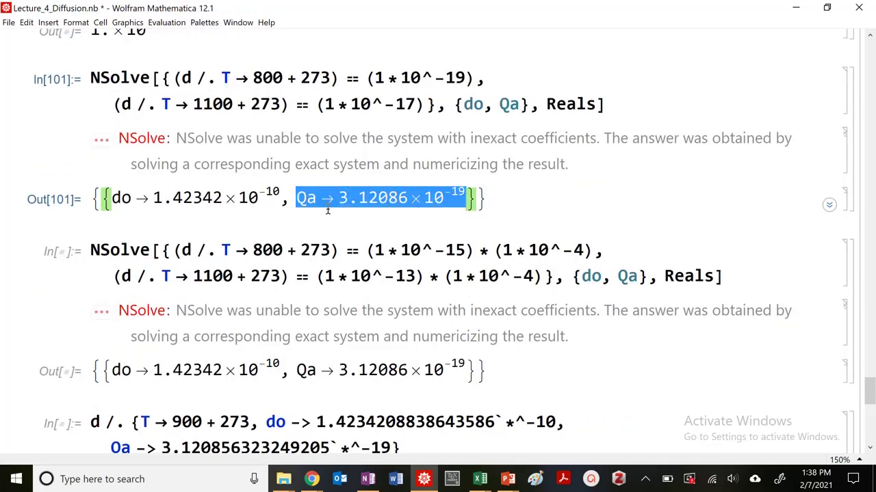
double_click(231, 200)
click(231, 206)
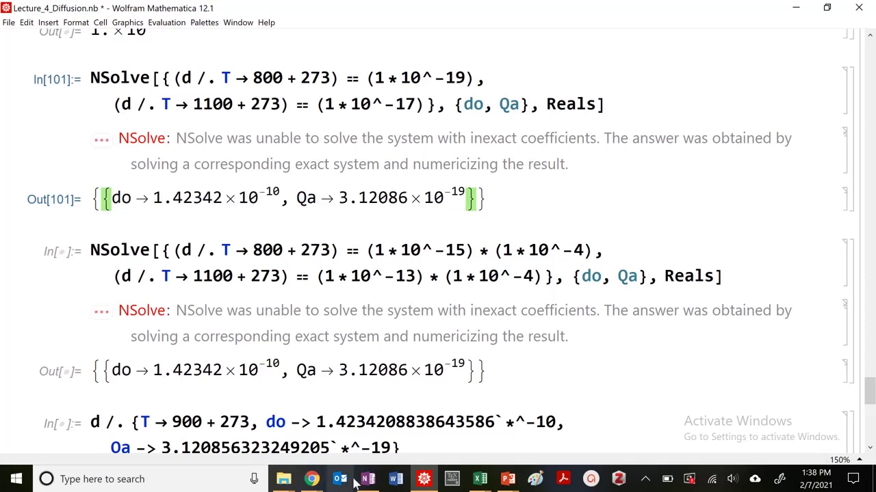
scroll(357, 232, down, 3)
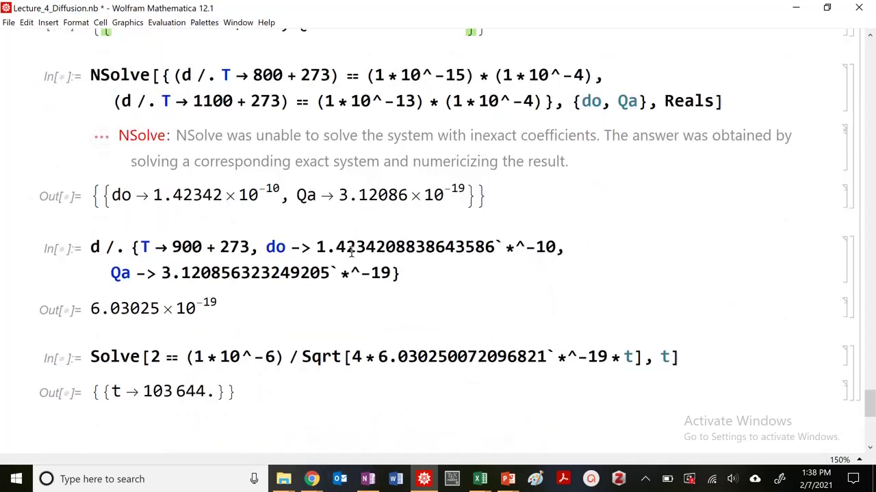
scroll(348, 253, up, 3)
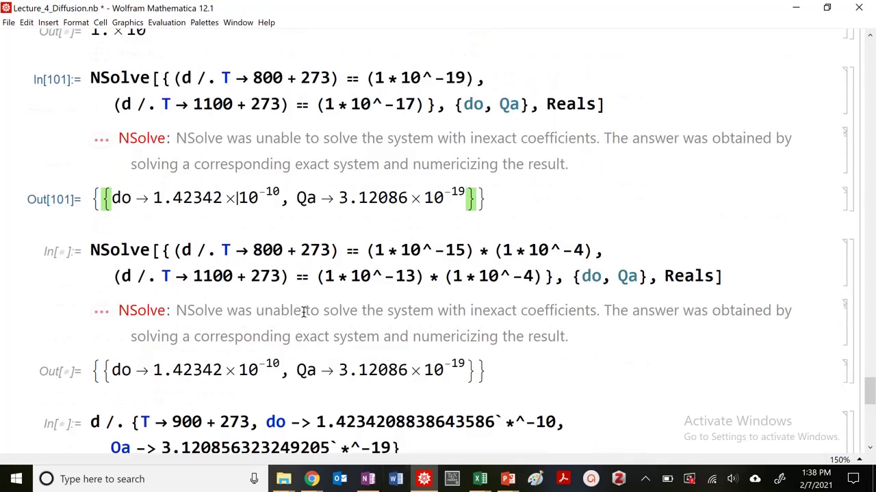
- On the OneNote page, circle the activation-energy, 900°C diffusion-time questions and Figure 14 caption in red
click(367, 479)
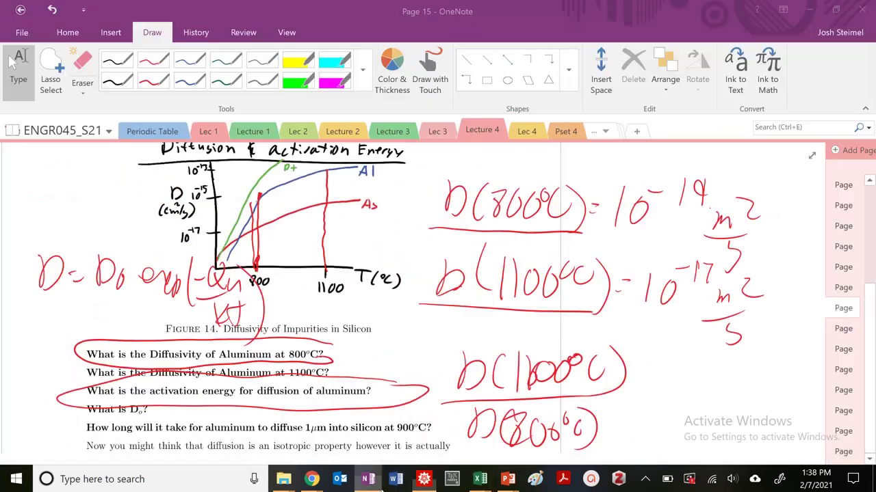
scroll(415, 411, down, 3)
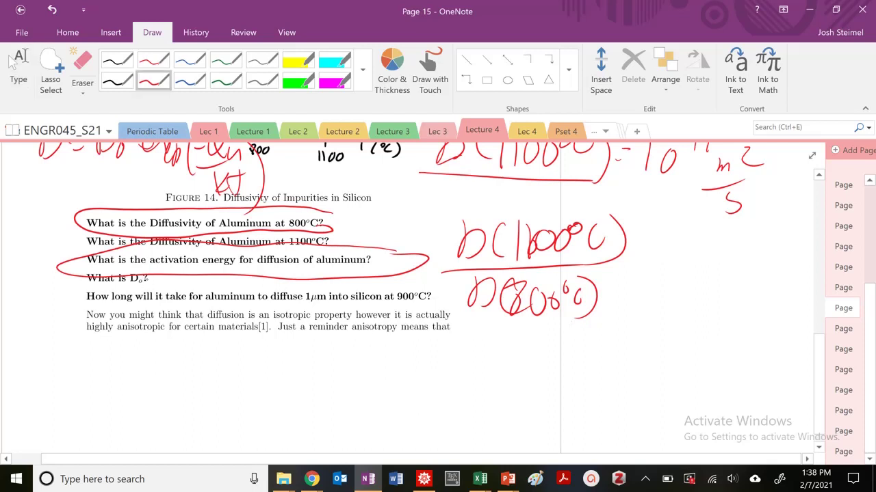
mouse_move(152, 260)
mouse_down()
mouse_move(201, 247)
mouse_move(153, 268)
mouse_move(145, 262)
mouse_up()
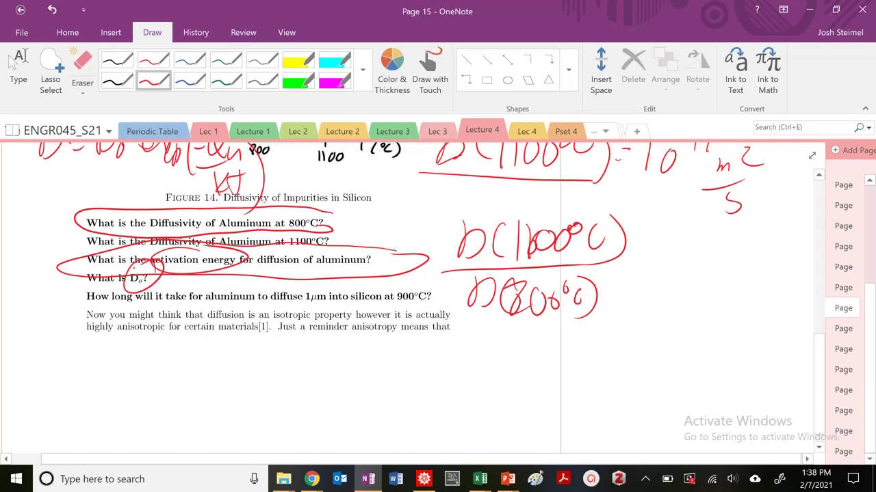
mouse_move(290, 307)
mouse_down()
mouse_move(420, 300)
mouse_move(382, 284)
mouse_move(336, 285)
mouse_move(283, 289)
mouse_move(294, 308)
mouse_up()
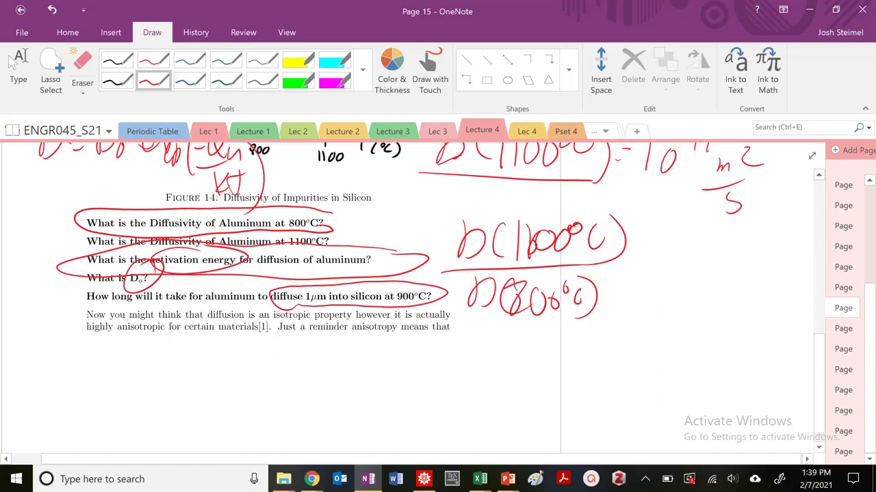
mouse_move(390, 180)
mouse_down()
mouse_move(264, 183)
mouse_move(318, 208)
mouse_move(376, 179)
mouse_up()
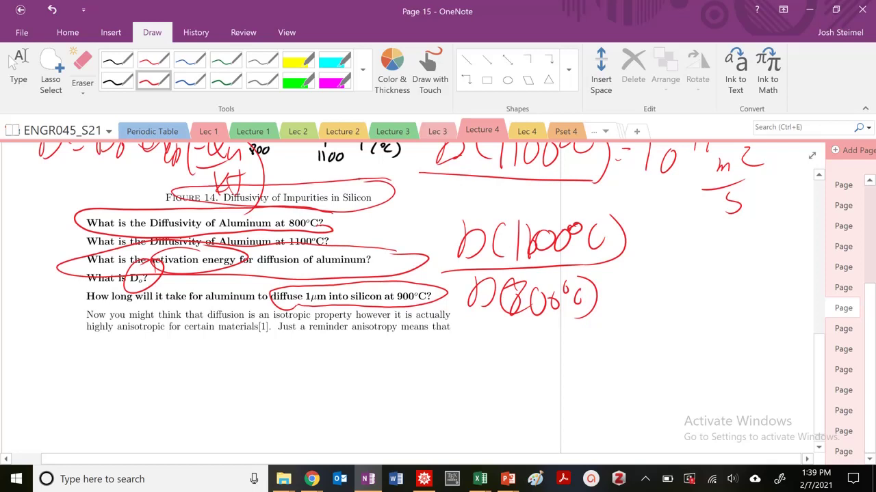
- Handwrite the formula X = 2√Dt below the questions
drag(264, 369, 290, 405)
drag(292, 374, 269, 404)
drag(310, 381, 328, 375)
drag(309, 395, 374, 392)
mouse_move(380, 375)
mouse_down()
mouse_move(387, 401)
mouse_move(465, 357)
mouse_up()
drag(409, 367, 413, 398)
mouse_move(444, 375)
mouse_down()
mouse_move(435, 402)
mouse_move(464, 380)
mouse_up()
- Handwrite x = 1×10^-6 beside it and start D = underneath, then stop inking
mouse_move(508, 352)
mouse_down()
mouse_move(520, 380)
mouse_move(501, 376)
mouse_up()
drag(533, 353, 546, 351)
mouse_move(538, 366)
mouse_down()
mouse_move(553, 363)
mouse_move(574, 379)
mouse_move(605, 369)
mouse_up()
mouse_move(623, 340)
mouse_down()
mouse_move(624, 374)
mouse_move(647, 355)
mouse_up()
drag(659, 338, 678, 336)
mouse_move(691, 327)
mouse_down()
mouse_move(689, 346)
mouse_move(700, 336)
mouse_up()
mouse_move(498, 404)
mouse_down()
mouse_move(508, 432)
mouse_move(531, 409)
mouse_up()
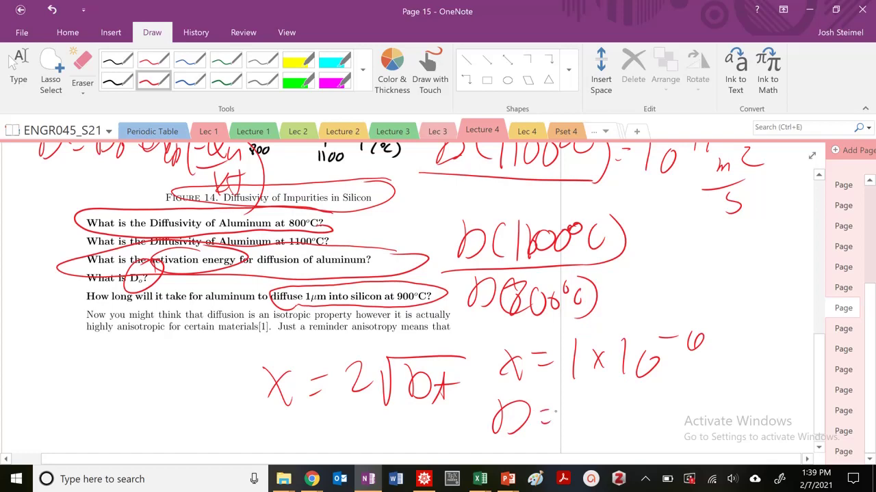
click(14, 61)
scroll(298, 301, up, 2)
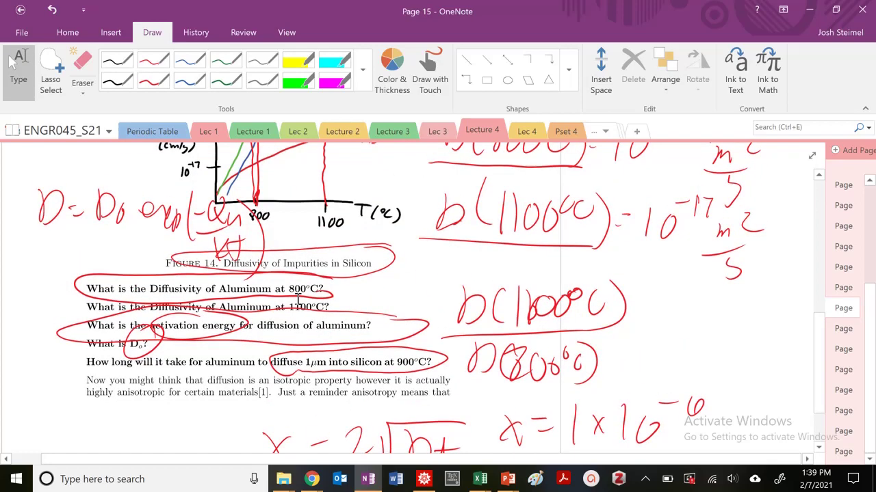
scroll(298, 300, up, 1)
scroll(374, 418, down, 3)
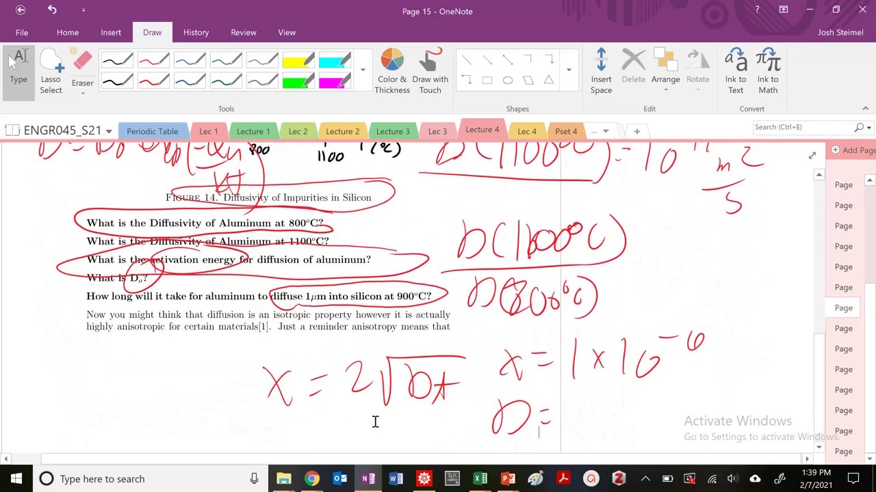
- Evaluate the d /. {T → 900+273, …} cell, giving 6.03025×10^-19, and select the result
click(450, 481)
scroll(190, 345, down, 4)
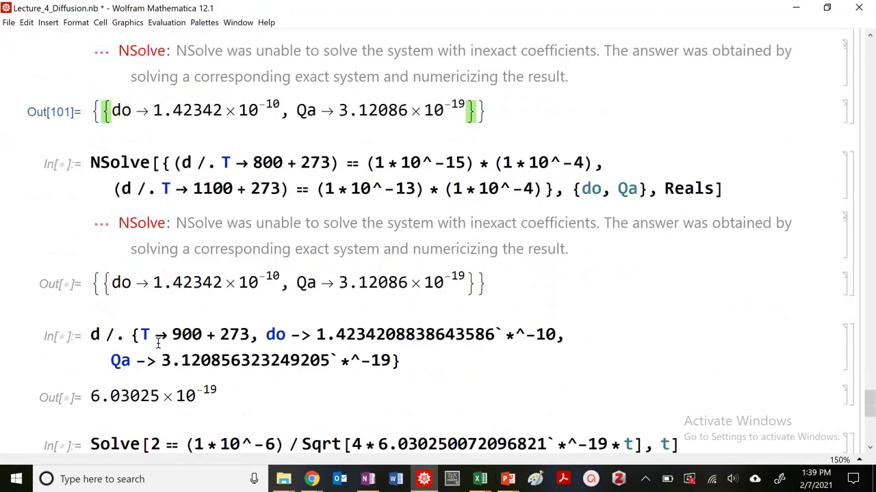
click(183, 274)
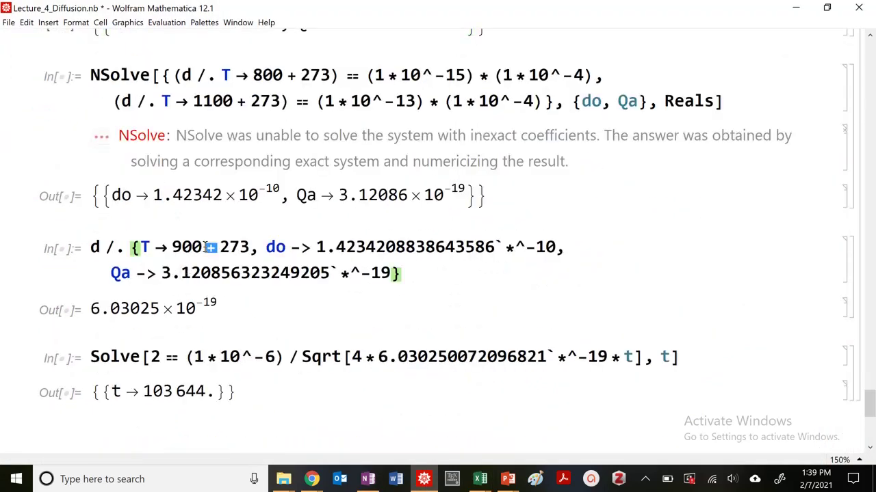
key(shift+Return)
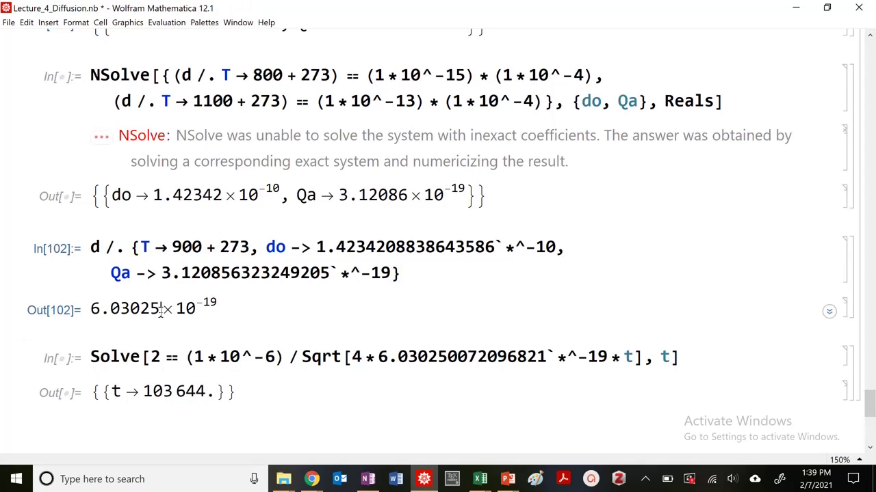
triple_click(162, 310)
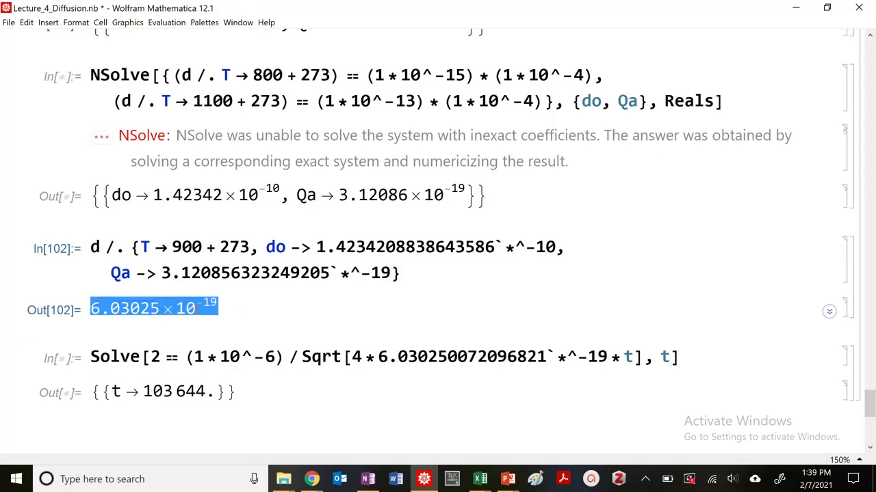
click(113, 308)
triple_click(113, 308)
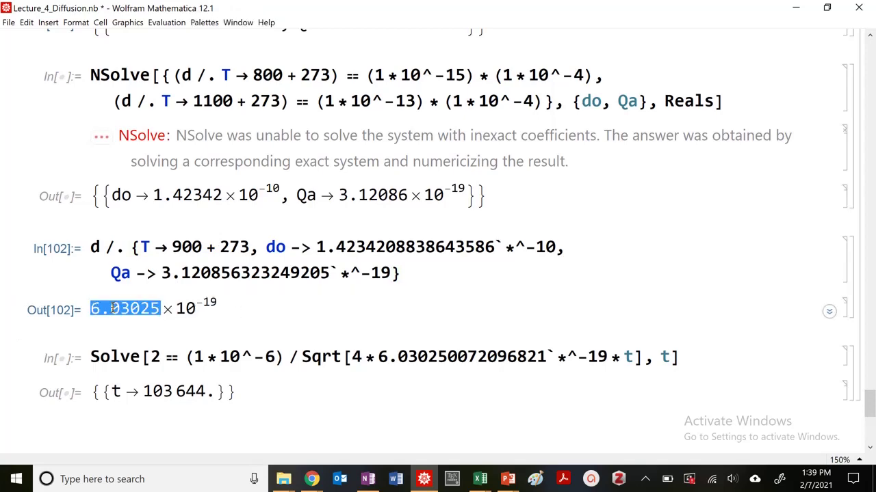
- Check the OneNote working, then select the Solve equation for diffusion time in the notebook
click(368, 477)
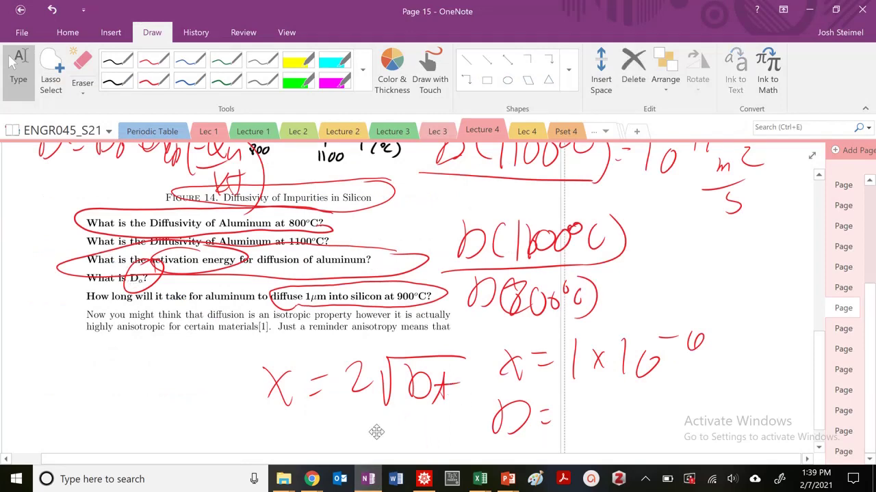
click(423, 479)
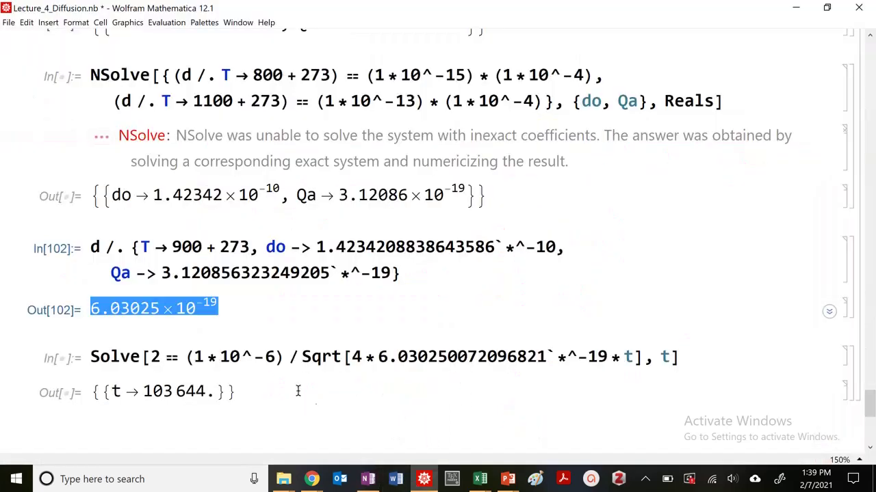
double_click(155, 357)
triple_click(218, 358)
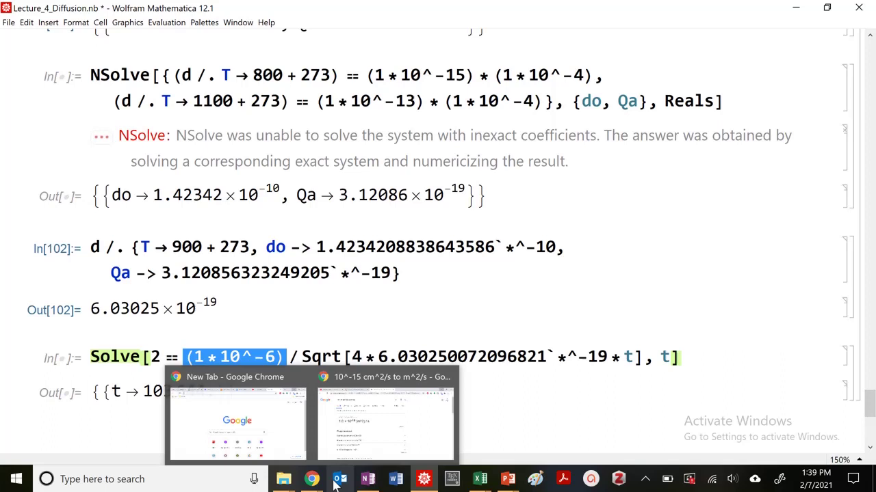
mouse_move(416, 482)
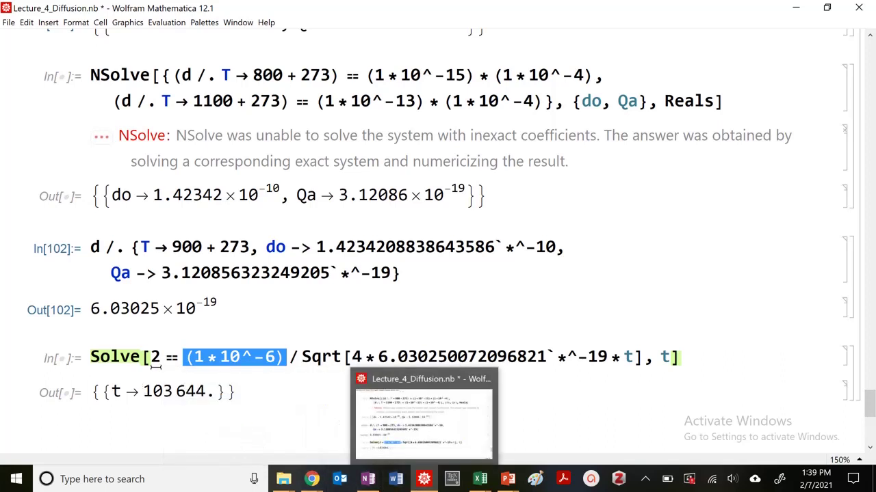
click(374, 437)
click(162, 357)
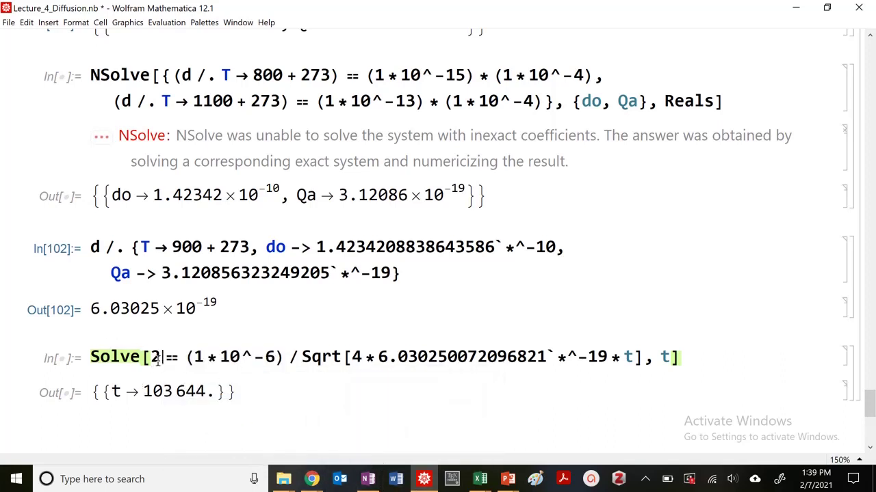
double_click(156, 357)
key(ctrl+period)
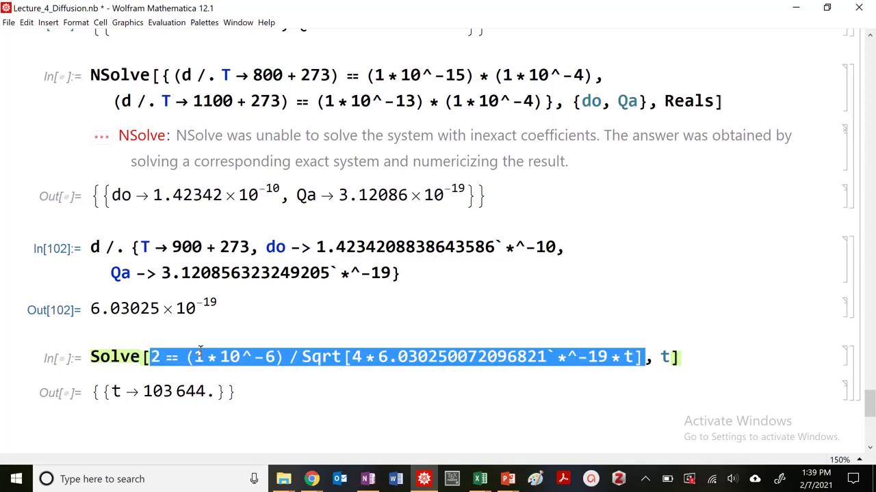
click(174, 356)
double_click(106, 356)
key(ctrl+period)
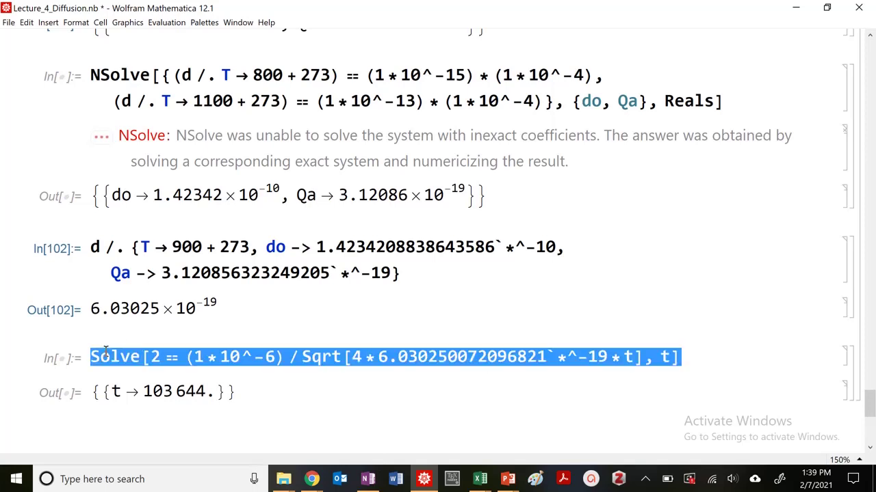
- Start a new input typing Solve[(100*10^-6) == 2*Sqrt[ for the diffusion distance
click(131, 337)
text(Solve[)
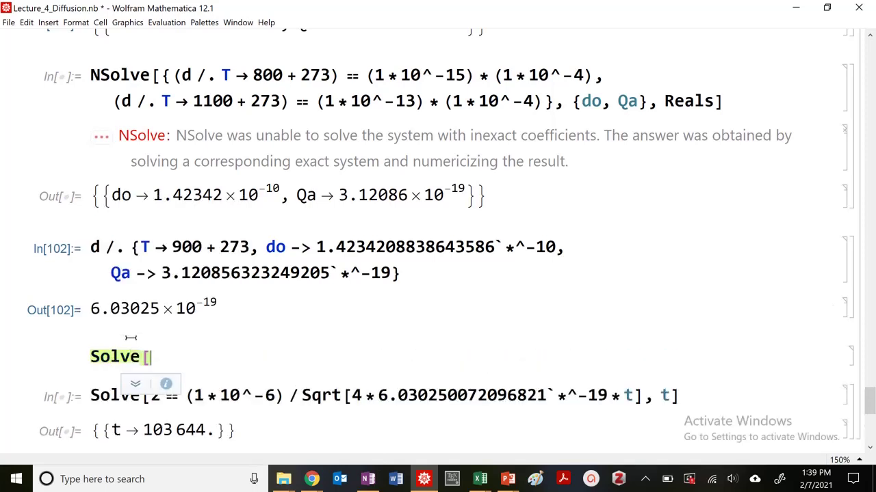
text(x)
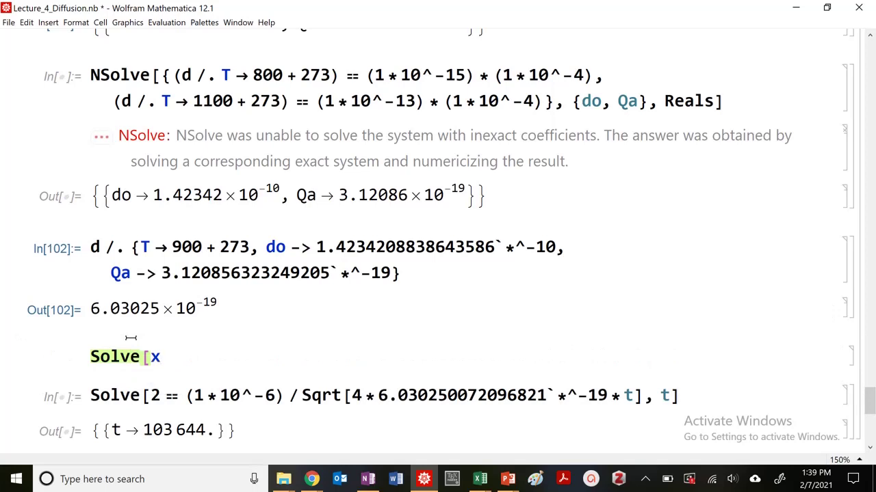
key(BackSpace)
text((18)
key(BackSpace)
text(00*10)
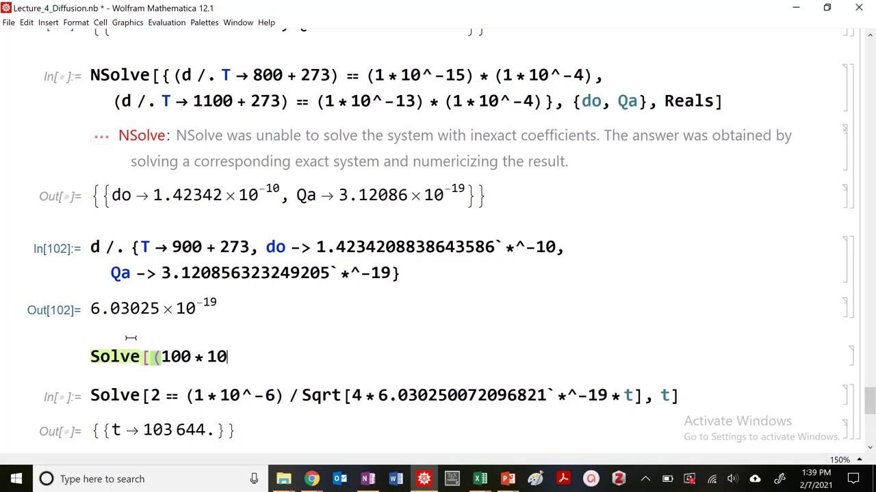
text(^-6) =)
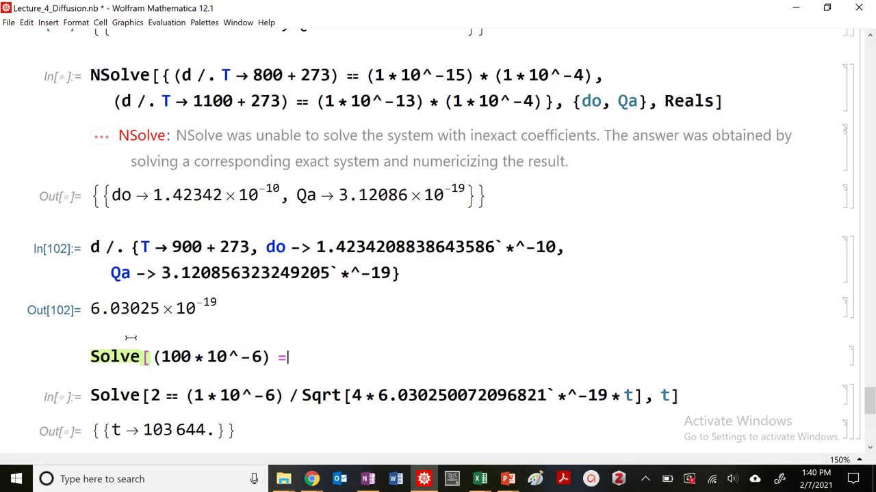
text(= 2*Sqrt[)
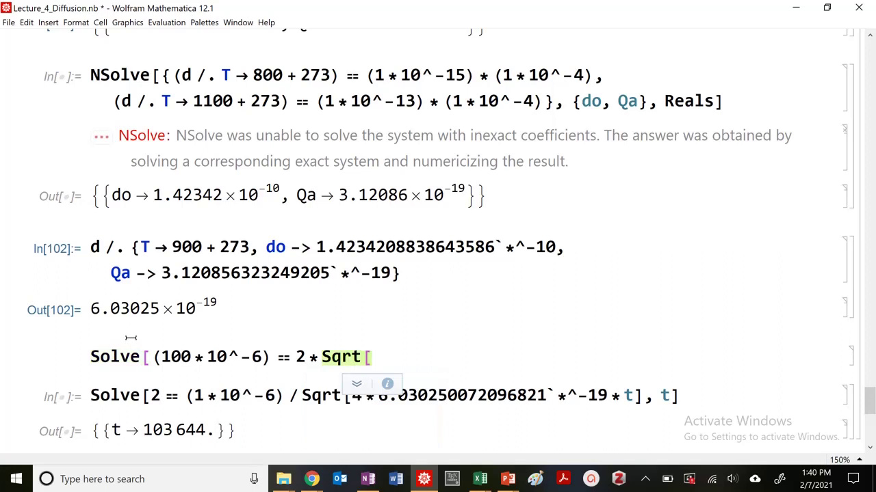
- Paste the 6.03025×10^-19 diffusivity, complete the equation for t and solve, giving t → 4.14577×10^9
click(129, 309)
double_click(131, 311)
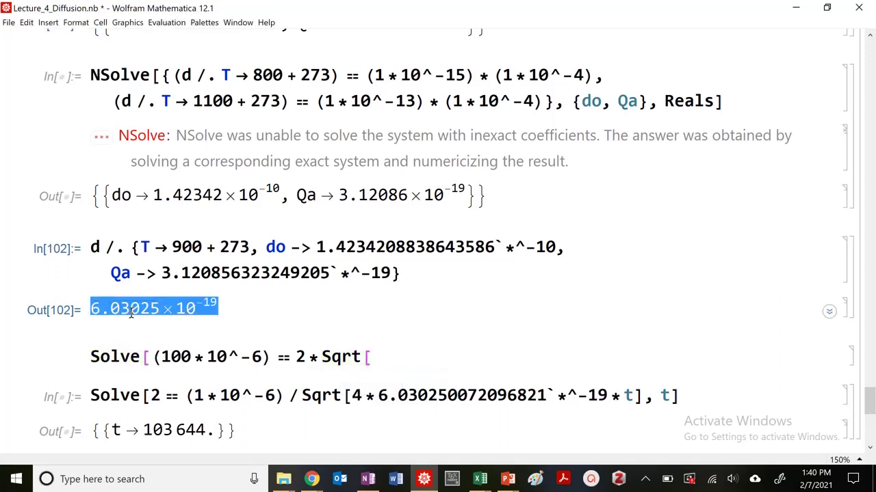
click(383, 350)
text(6.030250072096822`*^-19)
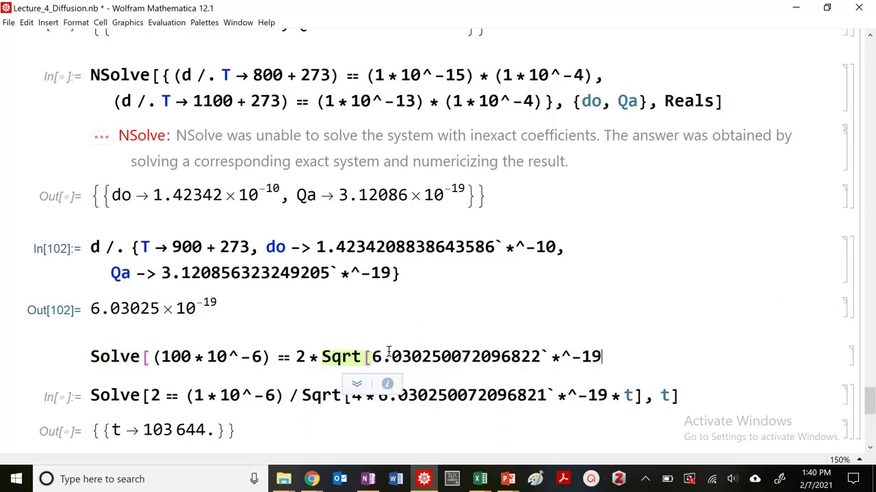
text(, t])
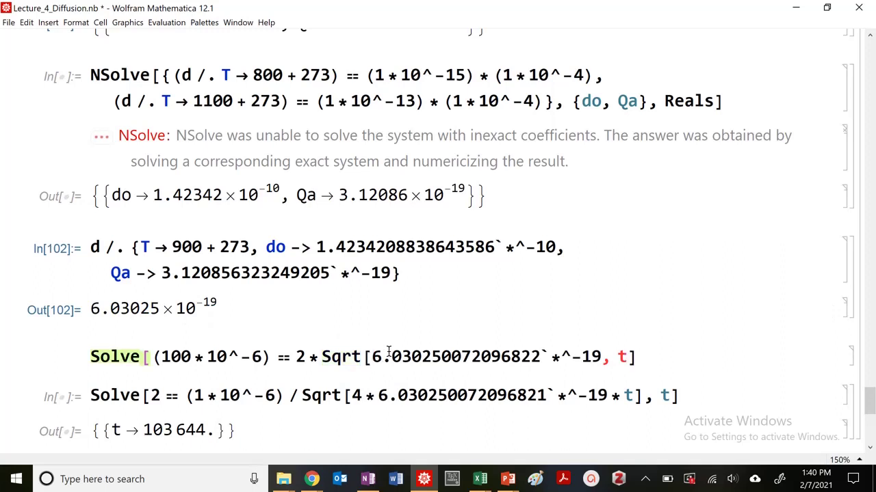
key(BackSpace)
key(BackSpace)
key(BackSpace)
key(BackSpace)
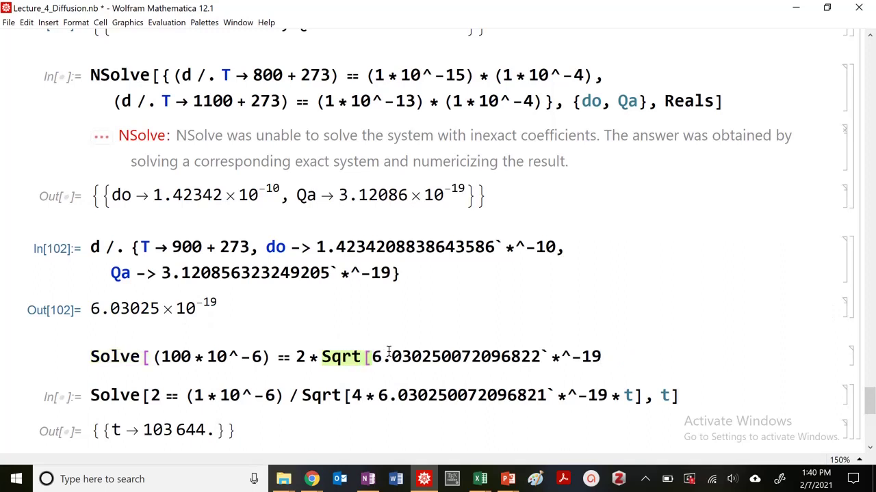
text(* t], t)
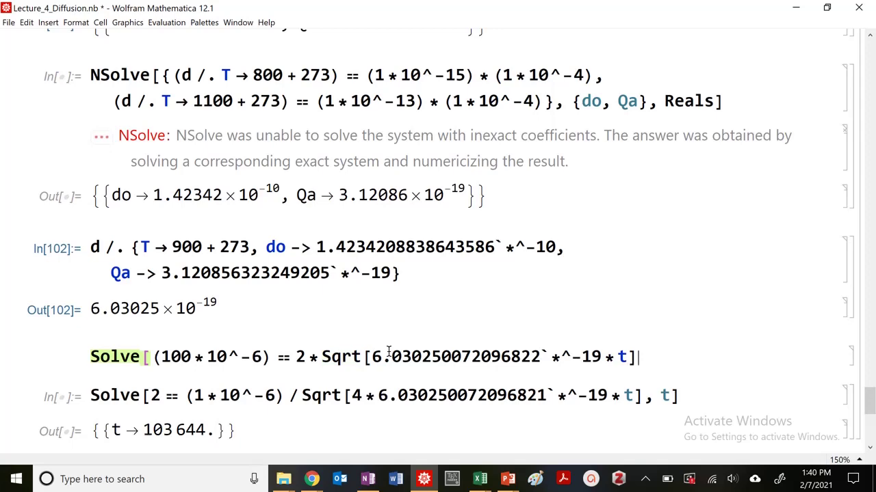
text(])
key(shift+Return)
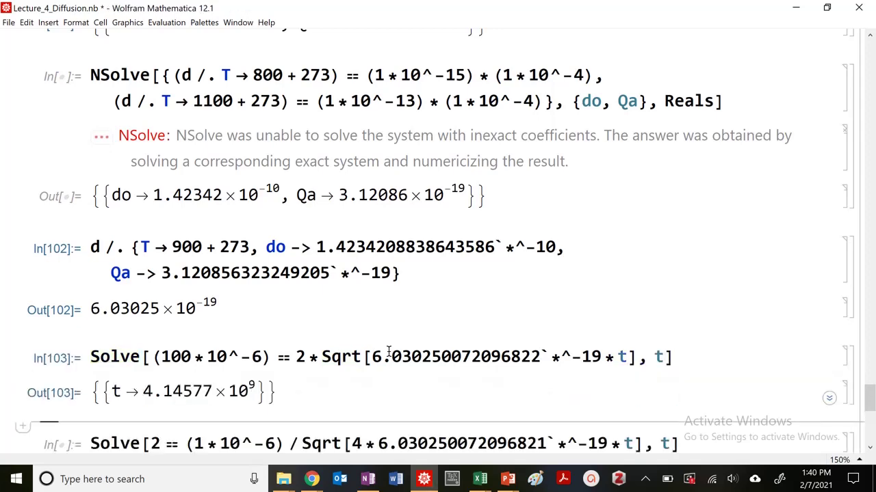
- Change 100 to 1 in the equation and re-solve, giving t → 414577
scroll(319, 348, down, 3)
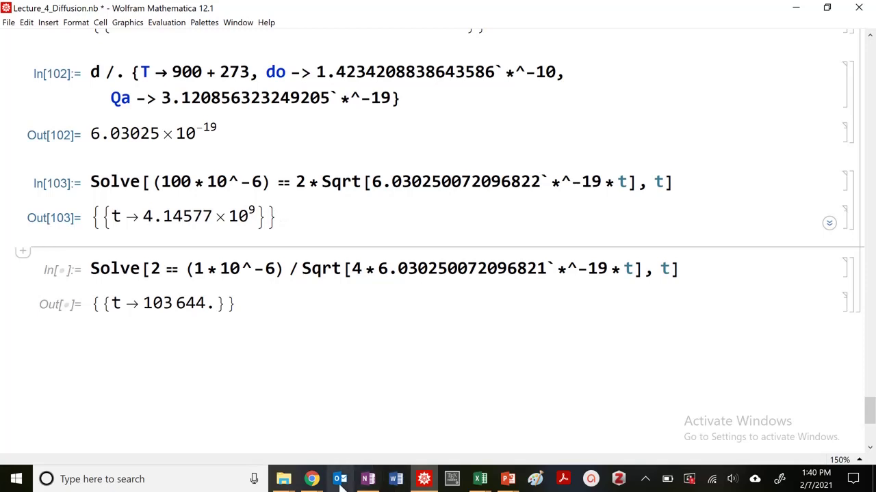
double_click(179, 183)
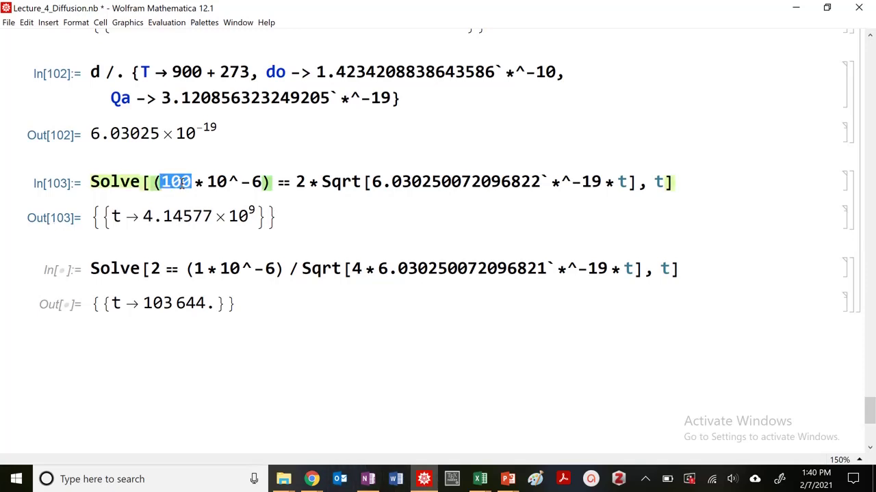
text(1)
key(shift+Return)
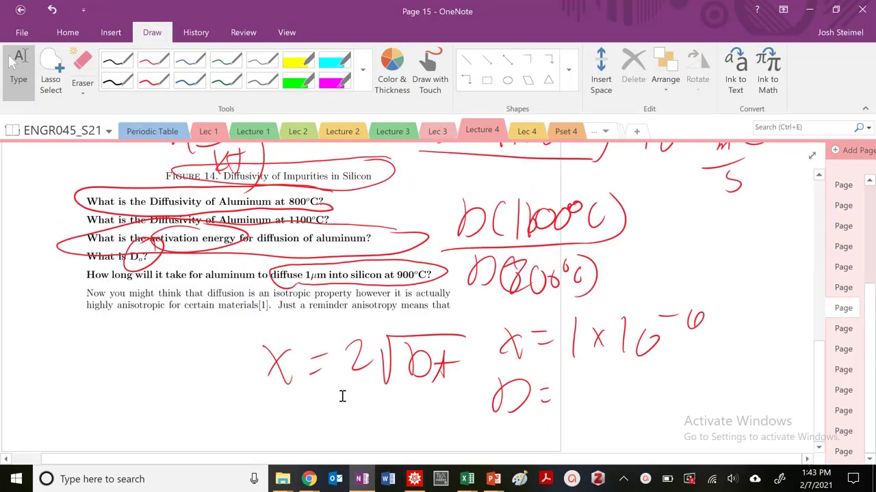
- On Page 15, circle the isotropic-diffusion sentence and 'highly anisotropic' in red
click(153, 82)
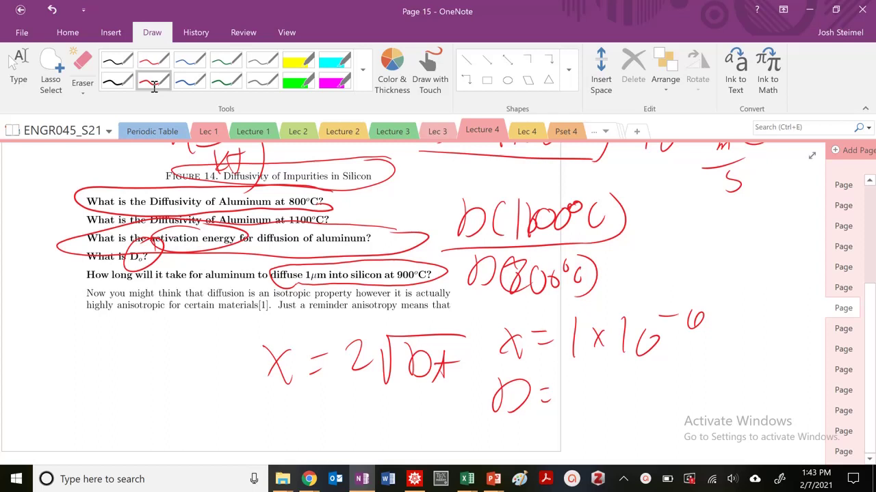
mouse_move(262, 289)
mouse_down()
mouse_move(192, 279)
mouse_move(253, 301)
mouse_move(430, 303)
mouse_move(282, 286)
mouse_up()
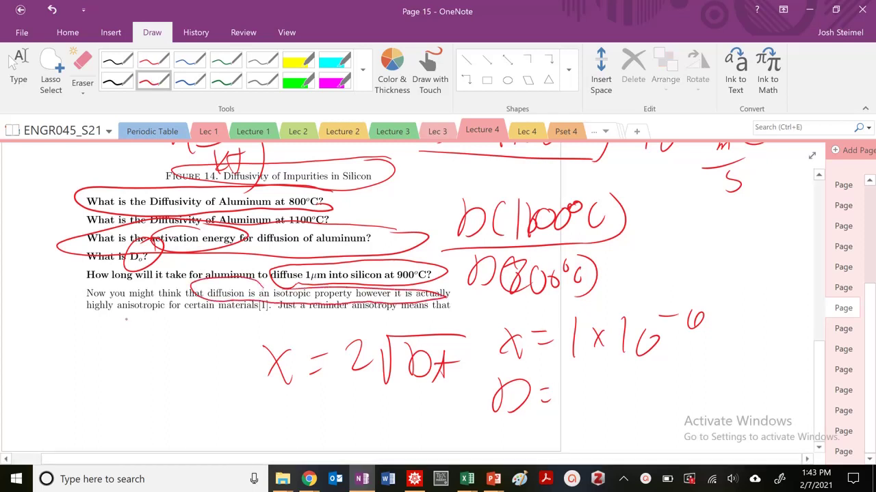
mouse_move(87, 305)
mouse_down()
mouse_move(199, 321)
mouse_move(225, 299)
mouse_move(85, 292)
mouse_up()
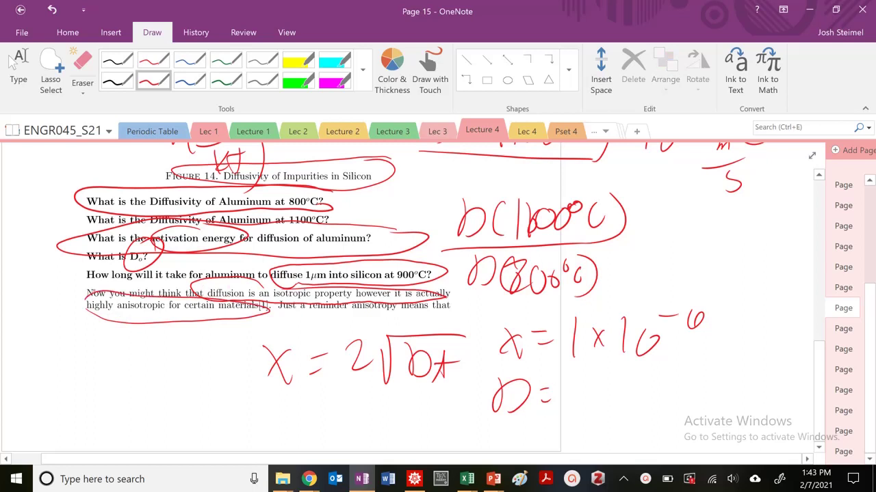
click(11, 61)
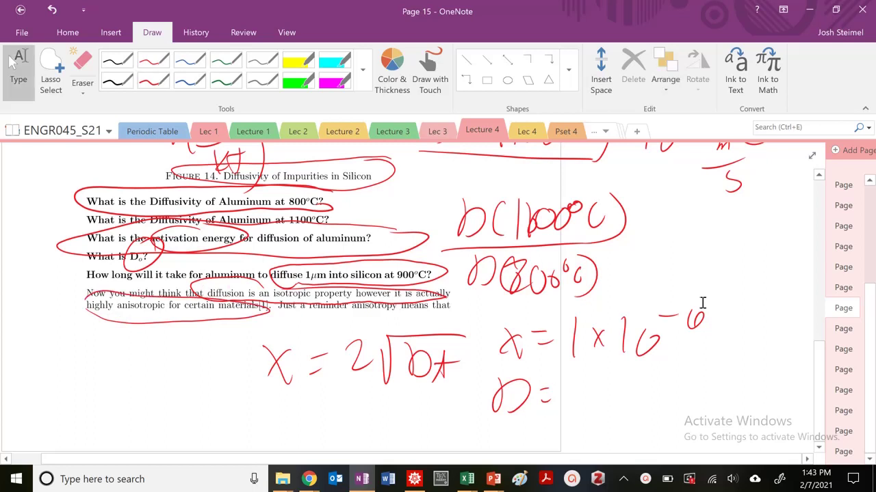
- On Page 16, mark the crystallographic-direction phrases, box cubic matrix (33) and circle 'For tetragonal materials'
click(843, 329)
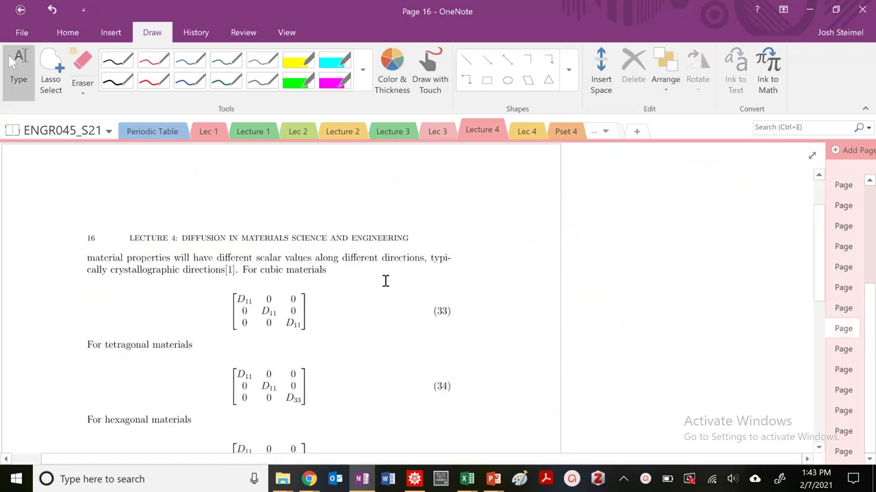
scroll(380, 281, down, 2)
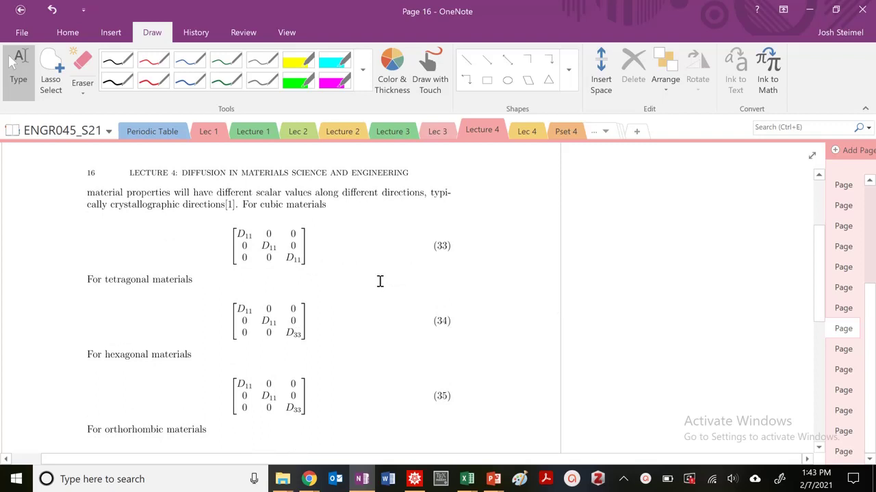
click(153, 80)
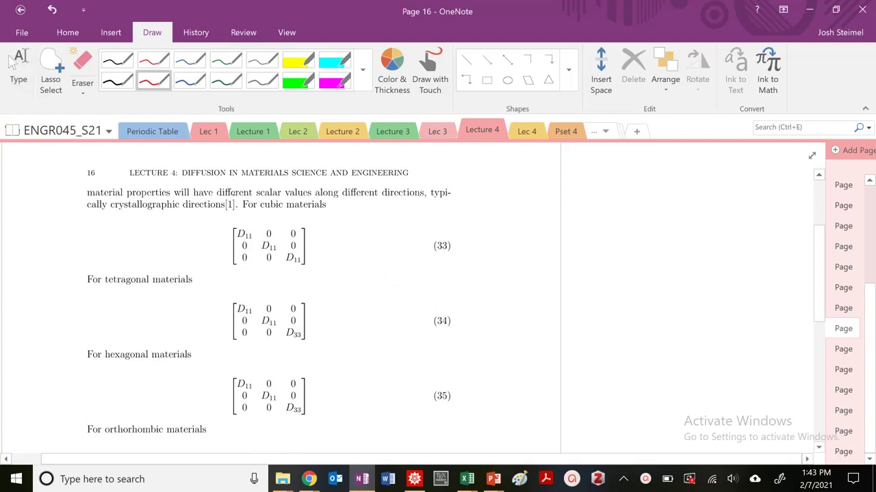
drag(218, 197, 338, 194)
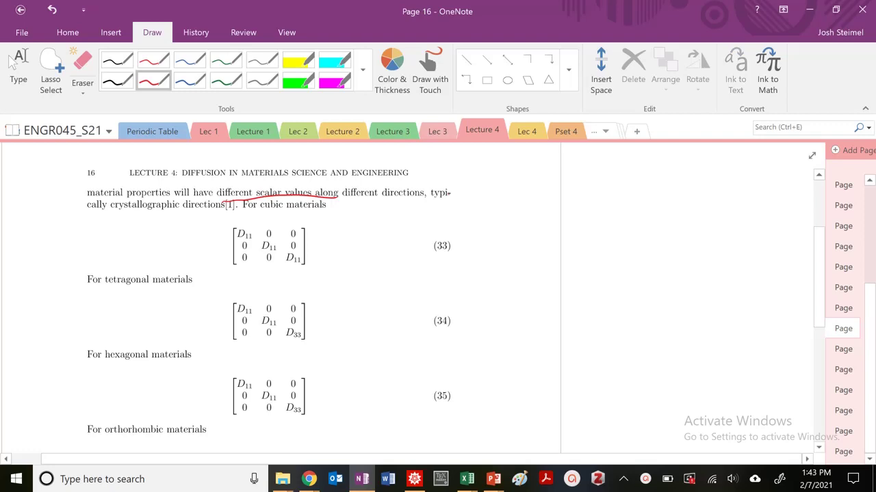
drag(425, 188, 457, 185)
drag(212, 194, 188, 205)
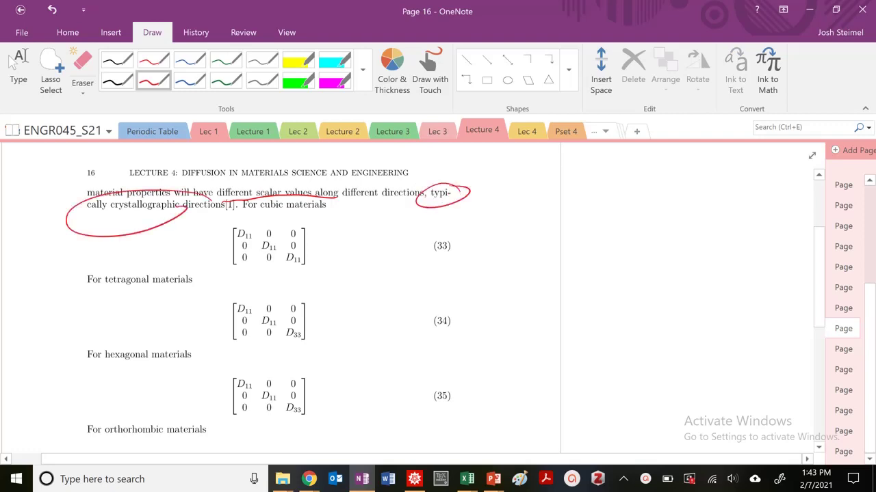
mouse_move(242, 213)
mouse_down()
mouse_move(341, 211)
mouse_move(344, 272)
mouse_move(205, 233)
mouse_move(301, 273)
mouse_up()
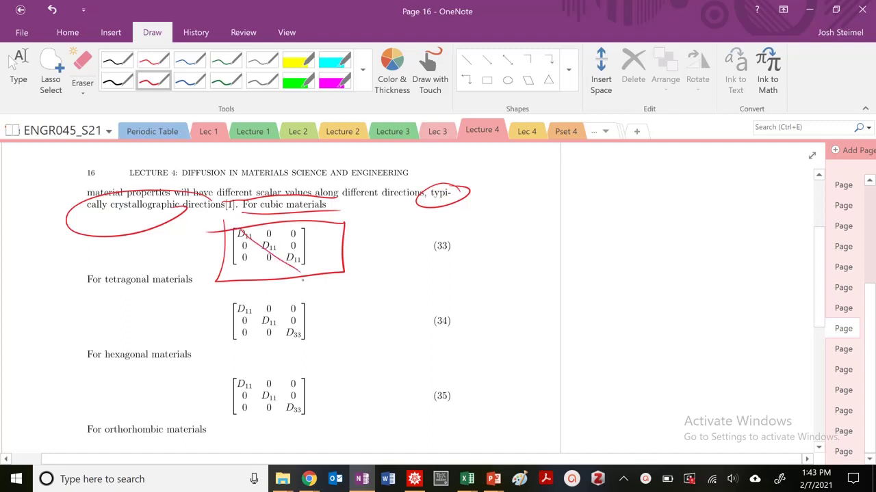
mouse_move(197, 278)
mouse_down()
mouse_move(96, 287)
mouse_move(171, 273)
mouse_up()
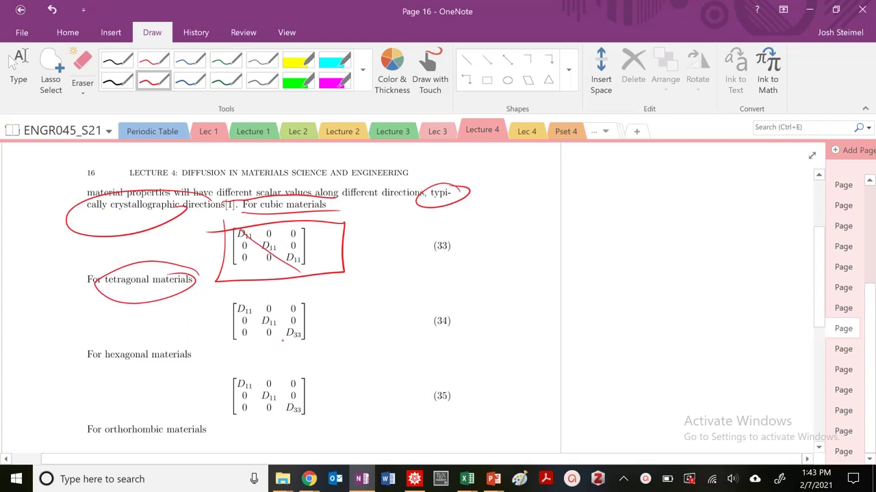
click(15, 65)
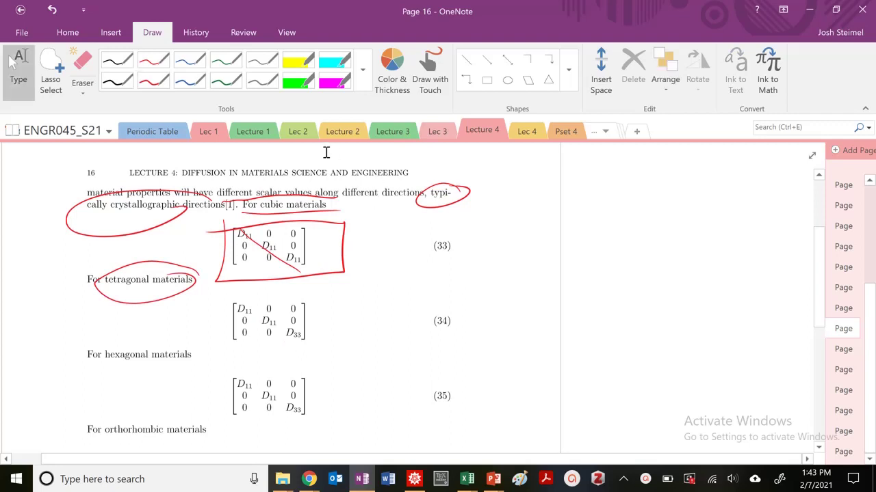
- Browse the Lec 2 pages and circle a=b≠c under Tetragonal on Page 4 in red
click(297, 131)
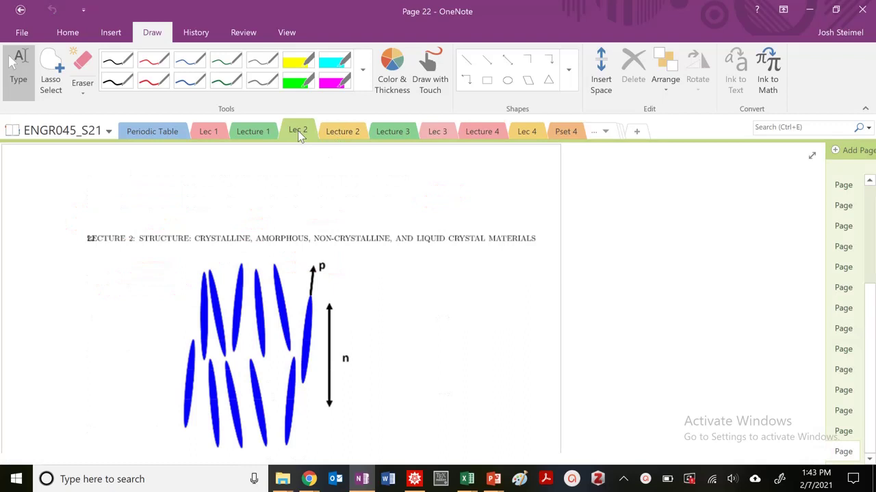
click(848, 244)
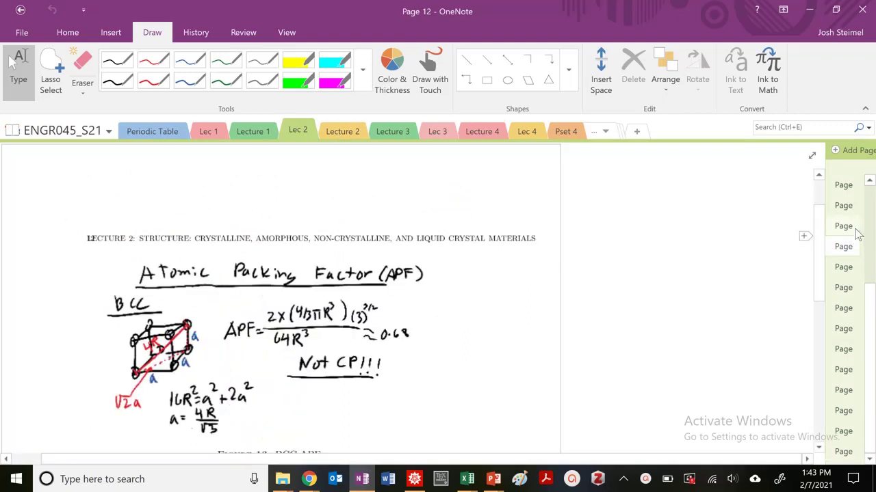
scroll(855, 245, up, 5)
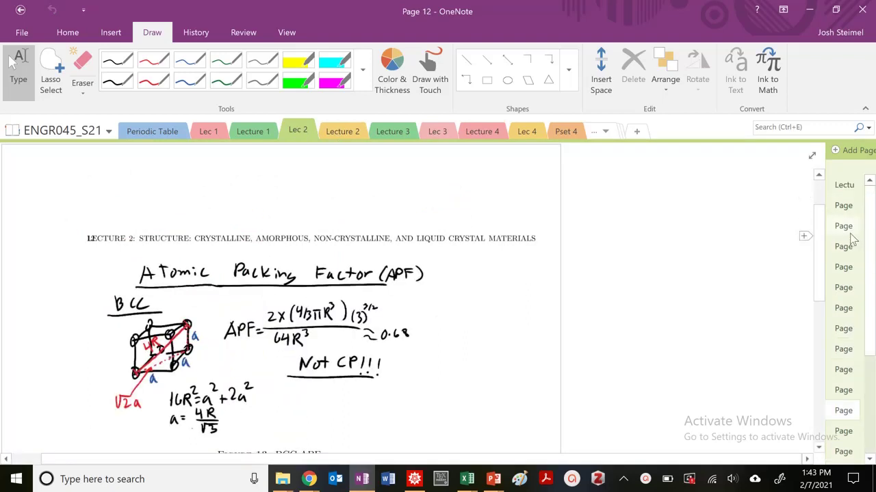
click(844, 226)
scroll(629, 299, down, 5)
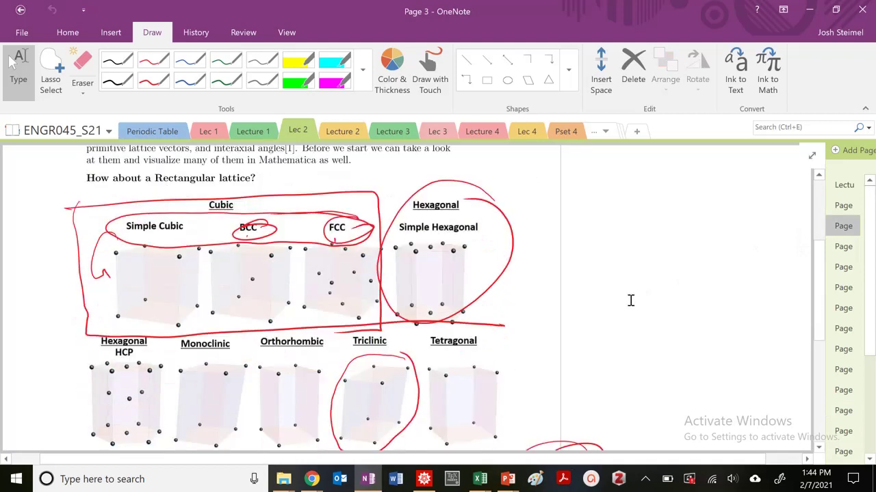
click(846, 245)
click(846, 267)
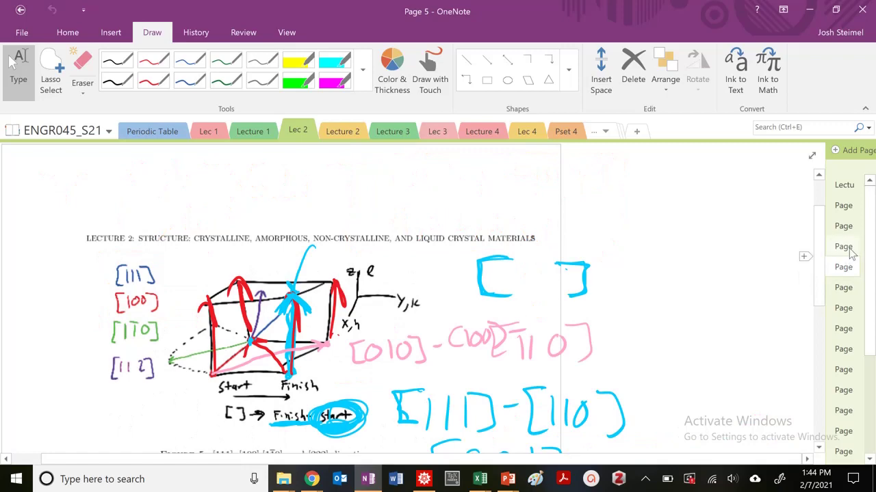
click(846, 246)
scroll(394, 274, down, 2)
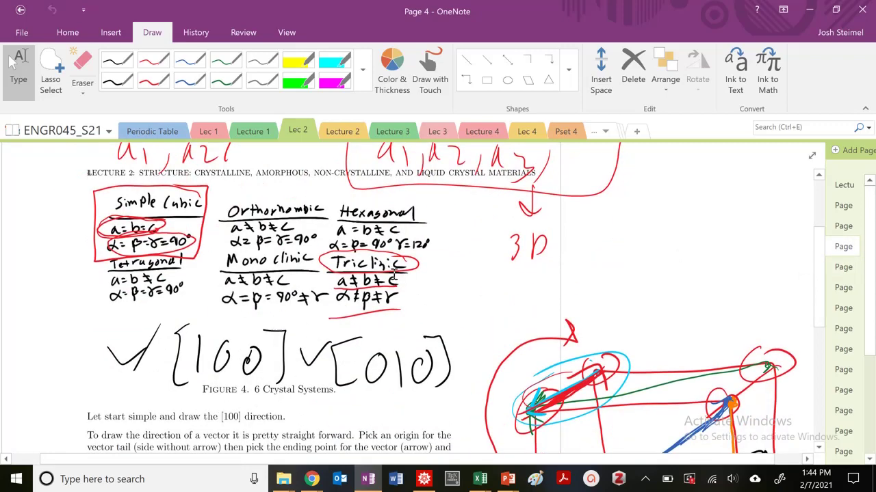
click(153, 80)
mouse_move(114, 273)
mouse_down()
mouse_move(122, 286)
mouse_move(144, 287)
mouse_move(136, 272)
mouse_up()
click(12, 61)
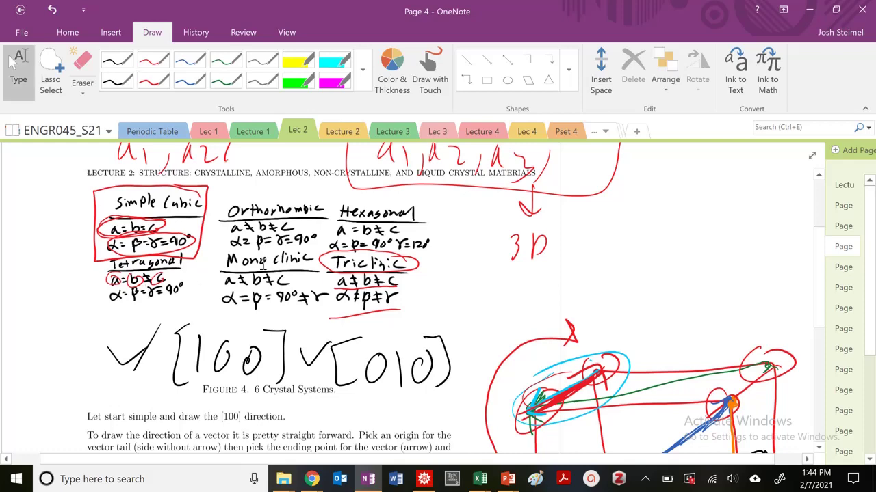
- On Page 3, bracket the Tetragonal lattice cell in Figure 3 in red
click(847, 226)
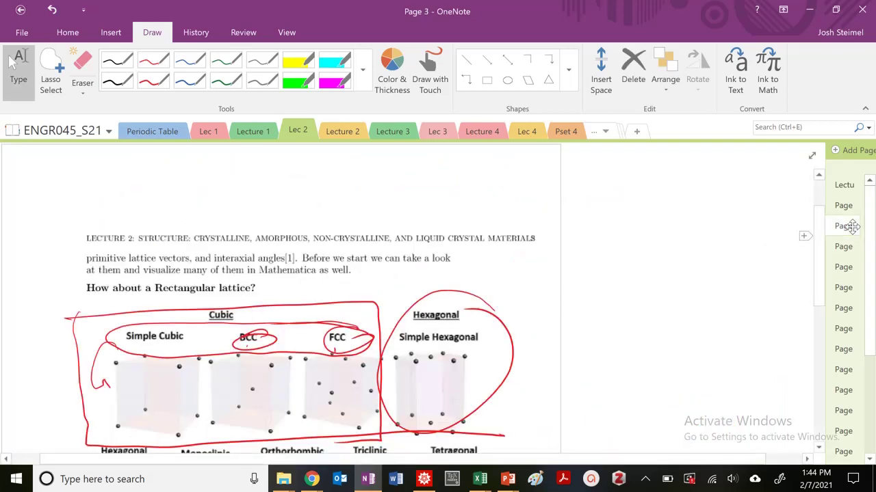
scroll(547, 386, down, 3)
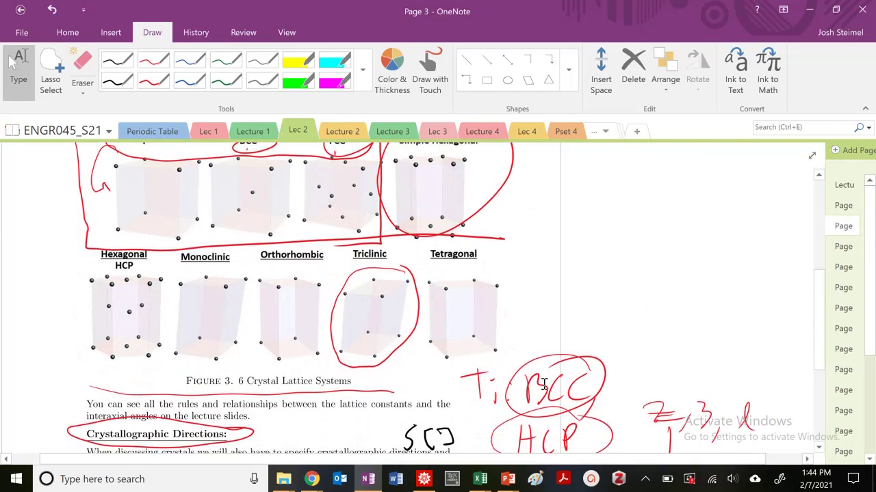
click(154, 81)
drag(433, 342, 488, 337)
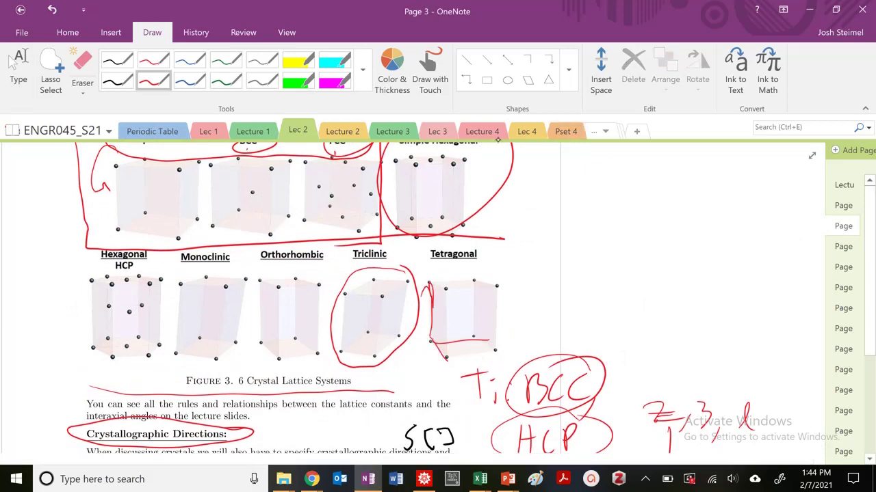
- On Lecture 4 Page 16, circle tetragonal (34), hexagonal (35) with its D33 entry, and orthorhombic (36) matrices
click(482, 131)
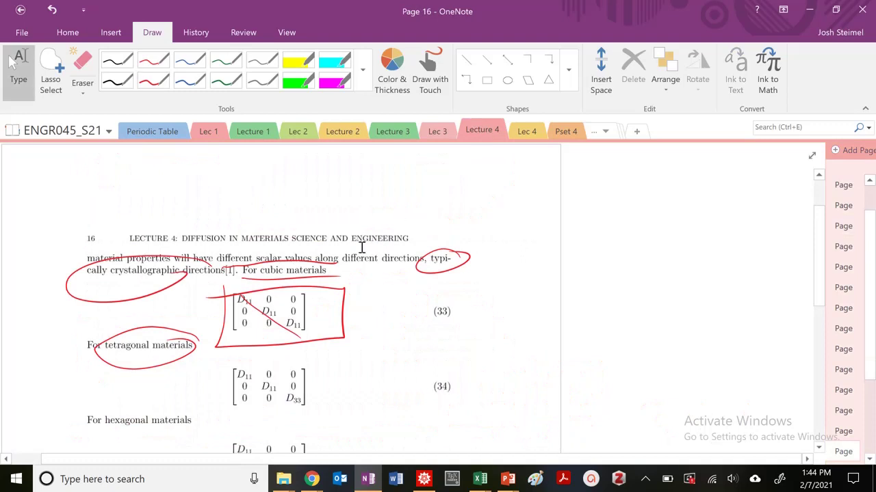
scroll(339, 356, down, 3)
click(153, 81)
drag(321, 238, 316, 223)
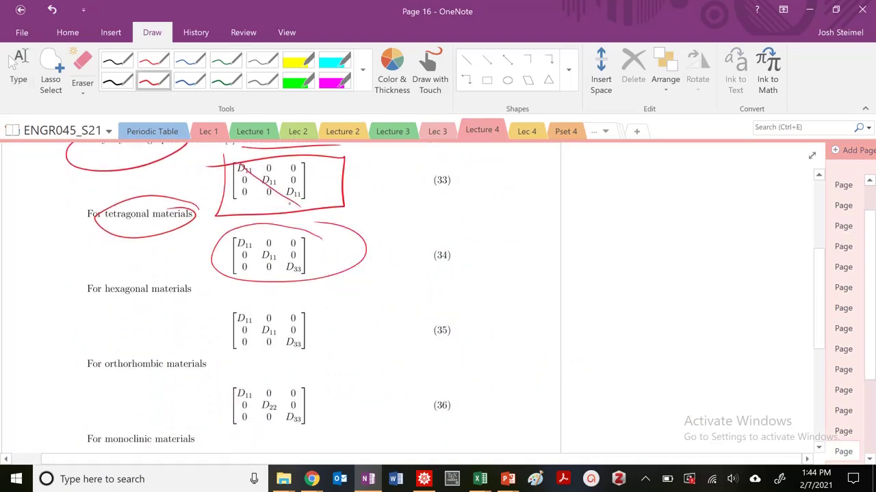
mouse_move(306, 303)
mouse_down()
mouse_move(218, 357)
mouse_move(308, 307)
mouse_up()
mouse_move(298, 335)
mouse_down()
mouse_move(287, 352)
mouse_move(301, 335)
mouse_up()
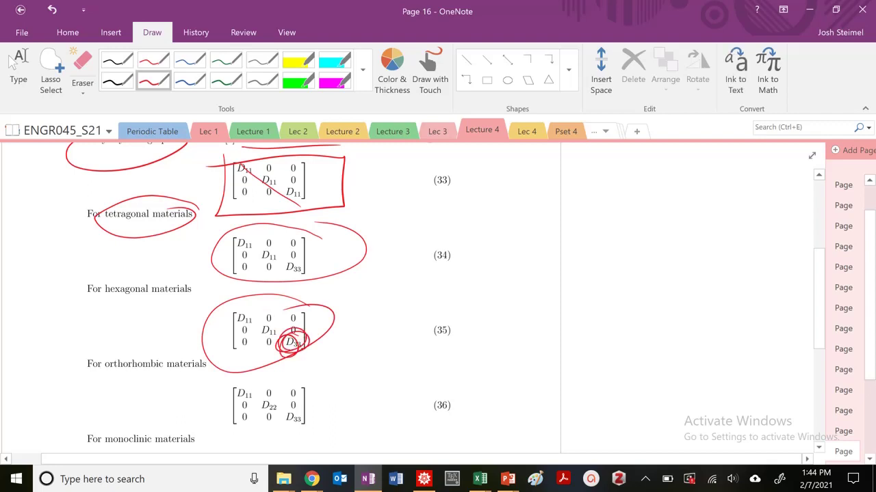
mouse_move(315, 382)
mouse_down()
mouse_move(334, 410)
mouse_move(287, 368)
mouse_up()
- Circle the triclinic matrix (38) and the 'Diffusion as Random Walk' heading in red
scroll(317, 395, down, 3)
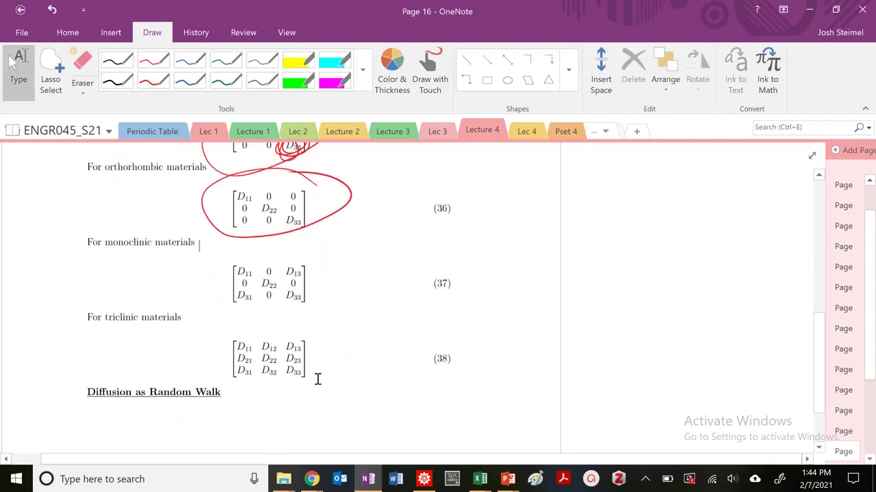
mouse_move(342, 336)
mouse_down()
mouse_move(198, 379)
mouse_move(361, 320)
mouse_move(233, 331)
mouse_up()
click(11, 61)
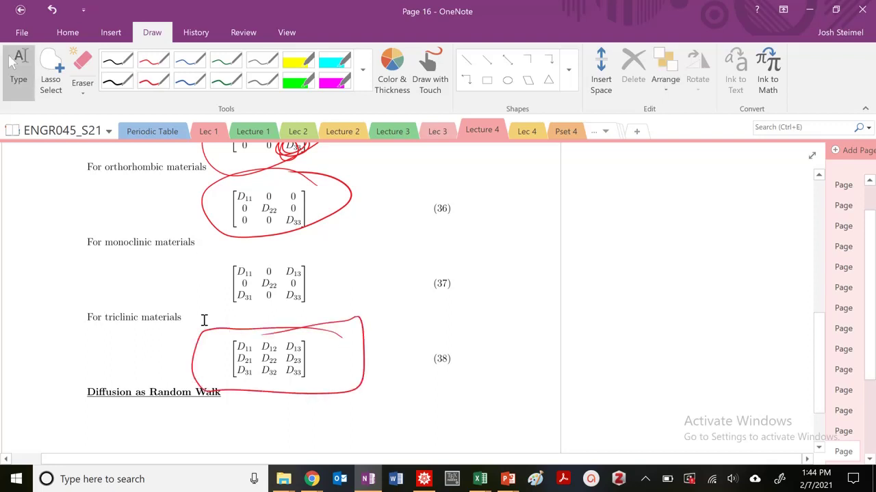
scroll(139, 322, down, 1)
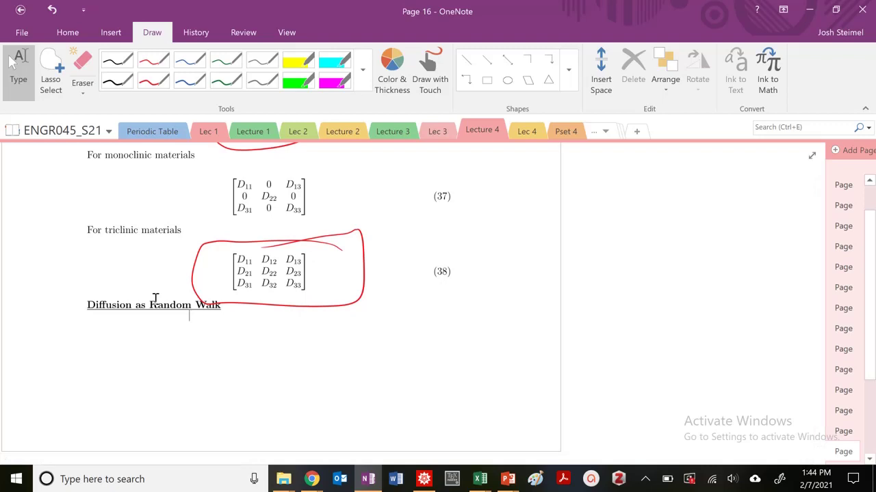
mouse_move(230, 301)
mouse_down()
mouse_move(59, 302)
mouse_move(206, 292)
mouse_move(185, 291)
mouse_up()
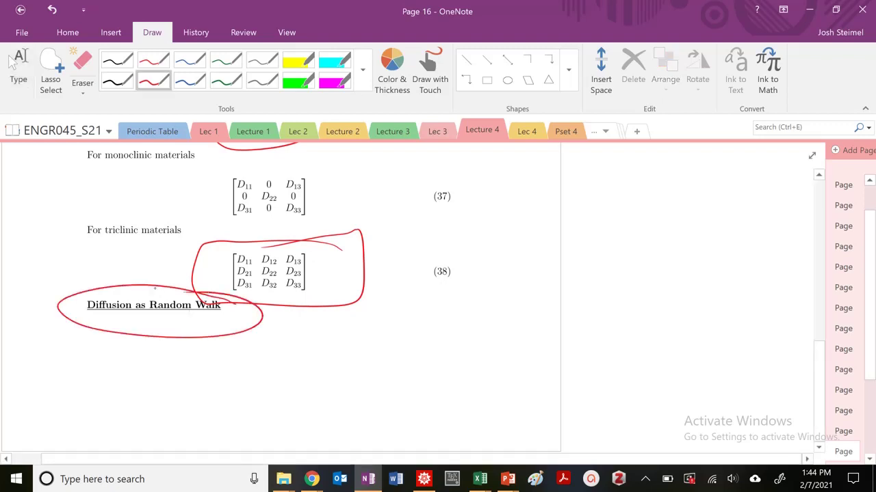
click(11, 61)
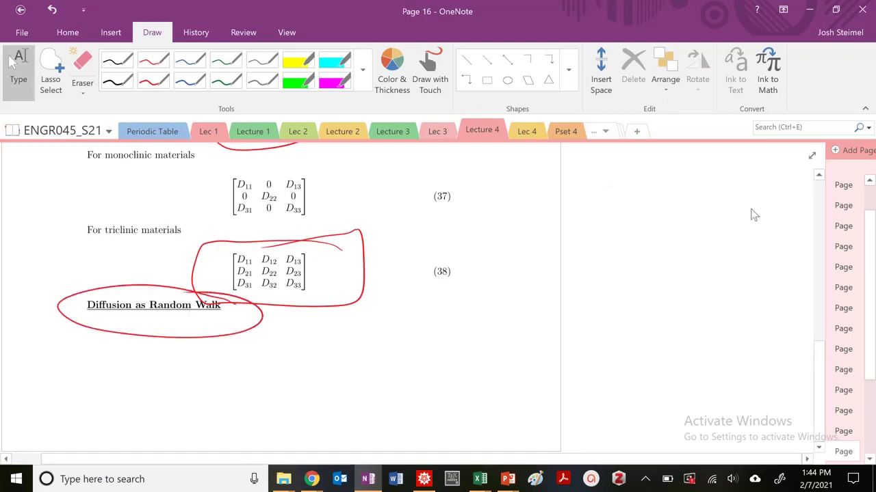
scroll(854, 256, down, 2)
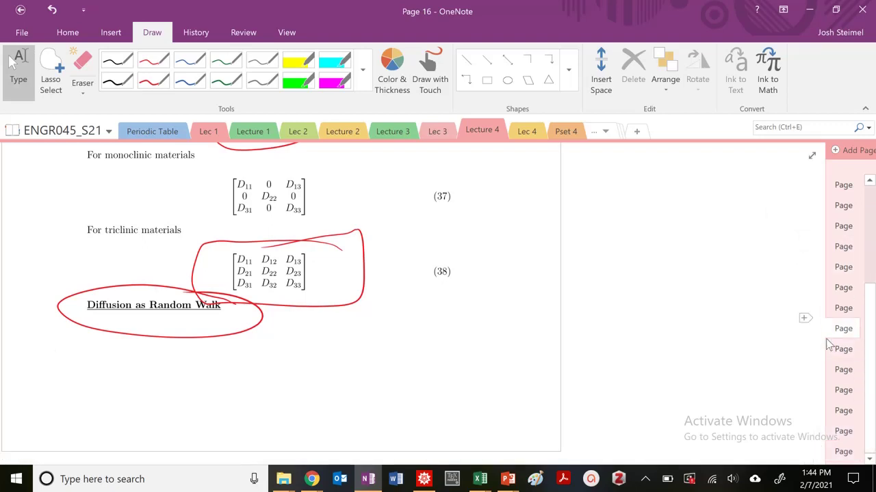